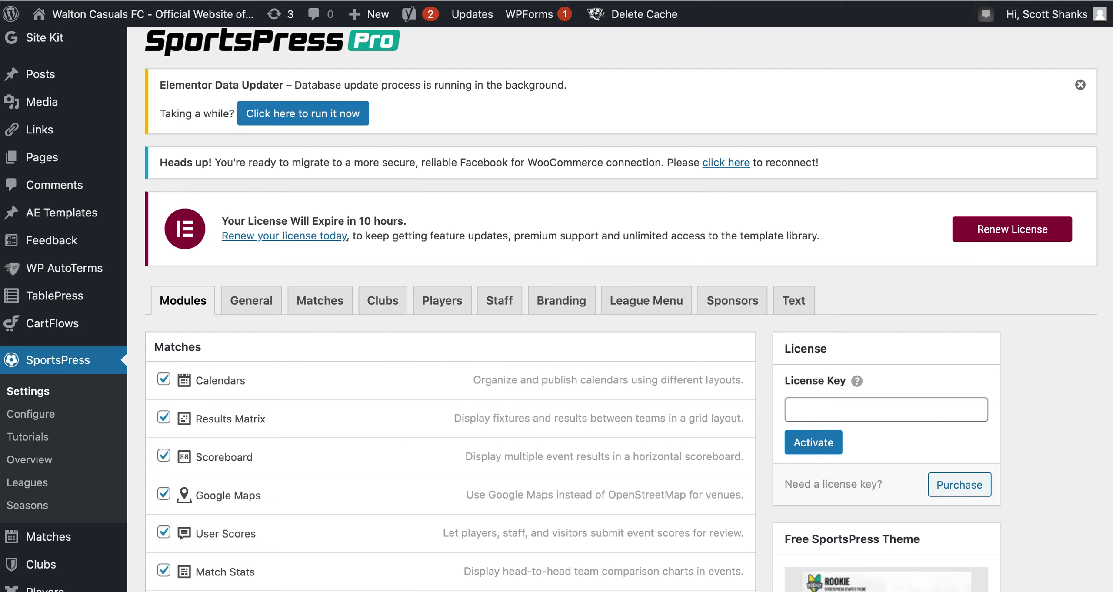
Switch from the browser to the MindNode 'Updating SportsPress Matches' plan
{"action": "key", "text": "super+Tab"}
{"action": "key", "text": "super+Tab"}
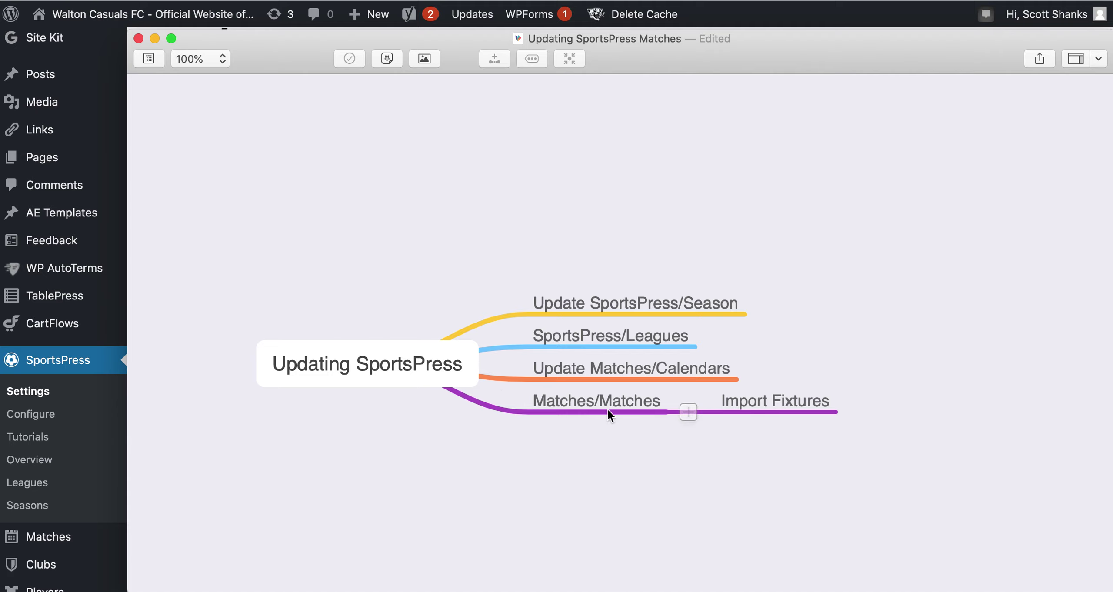
Scroll across the MindNode map to review the Season, Leagues and Matches branches
{"action": "scroll", "coordinate": [601, 406], "scroll_direction": "left", "scroll_amount": 2}
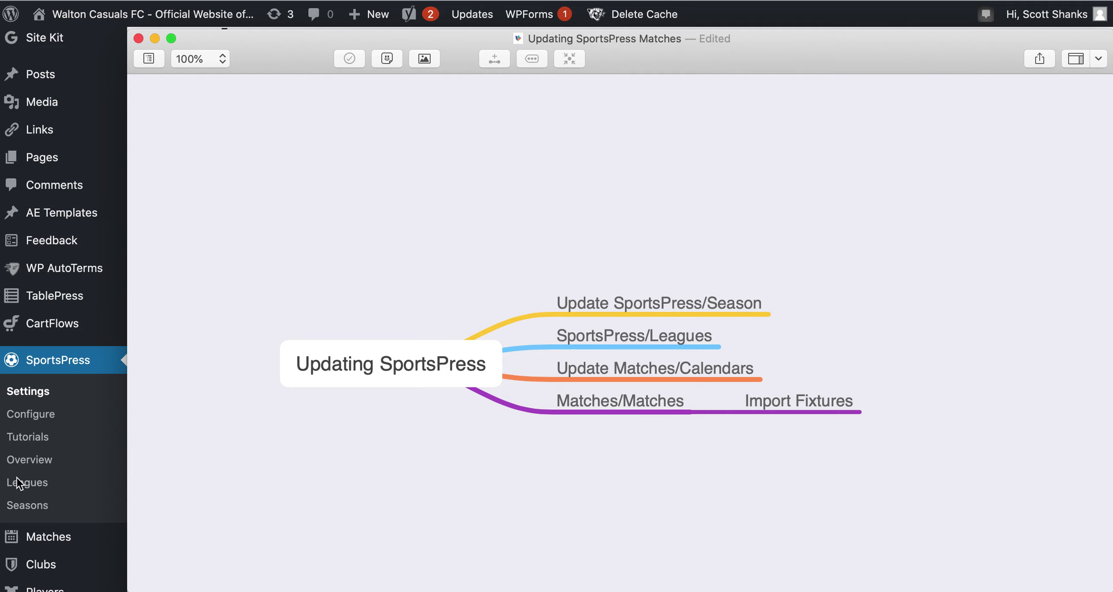
Create a season named 2020/21 under SportsPress Seasons, then return to the MindNode plan
{"action": "left_click", "coordinate": [26, 506]}
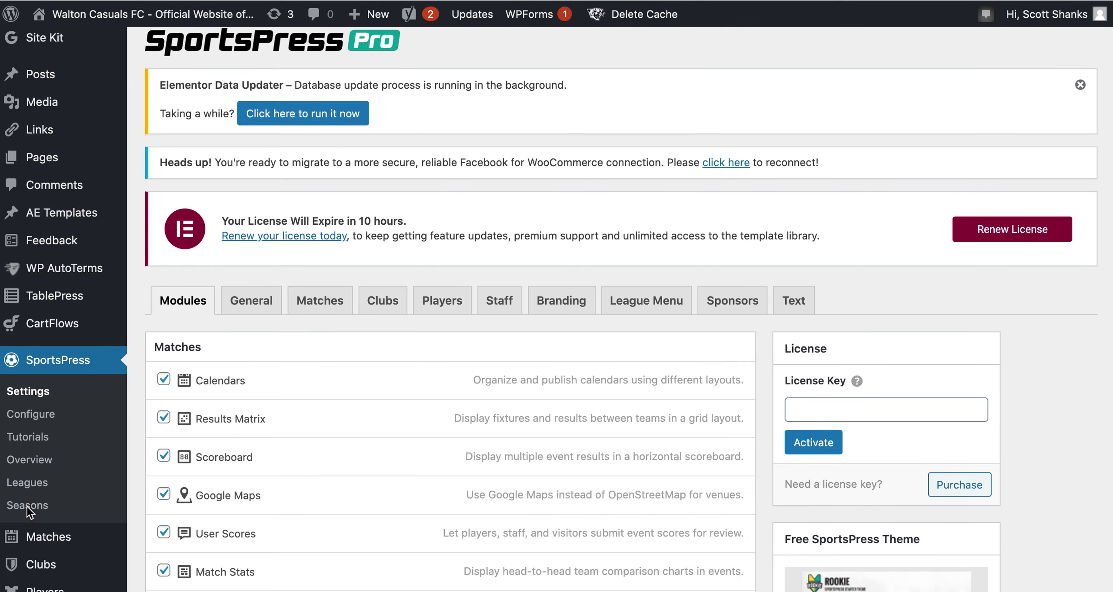
{"action": "left_click", "coordinate": [28, 509]}
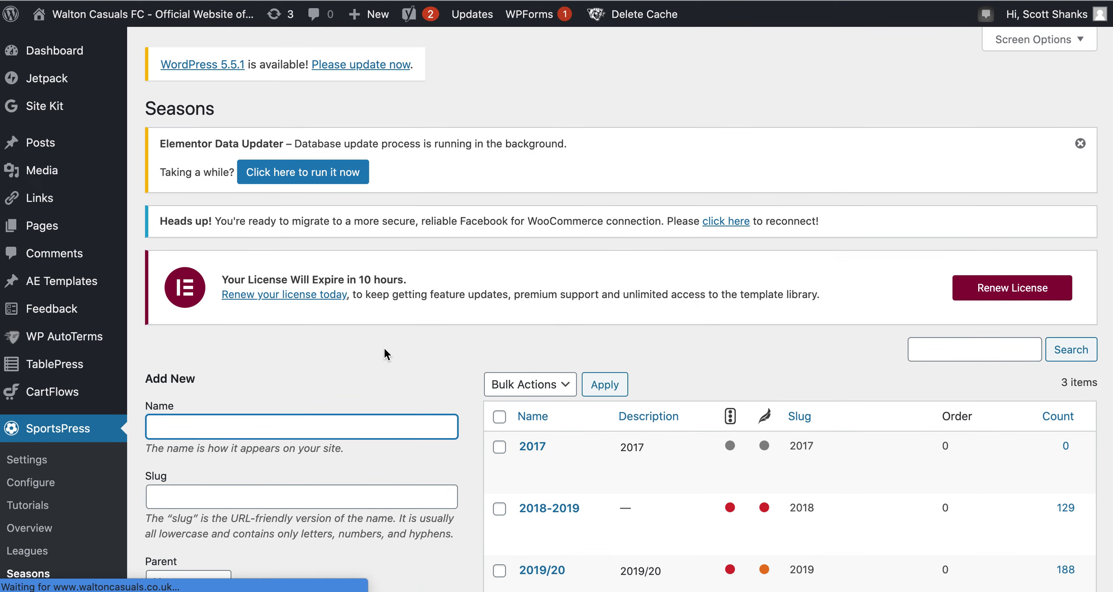
{"action": "scroll", "coordinate": [445, 356], "scroll_direction": "down", "scroll_amount": 6}
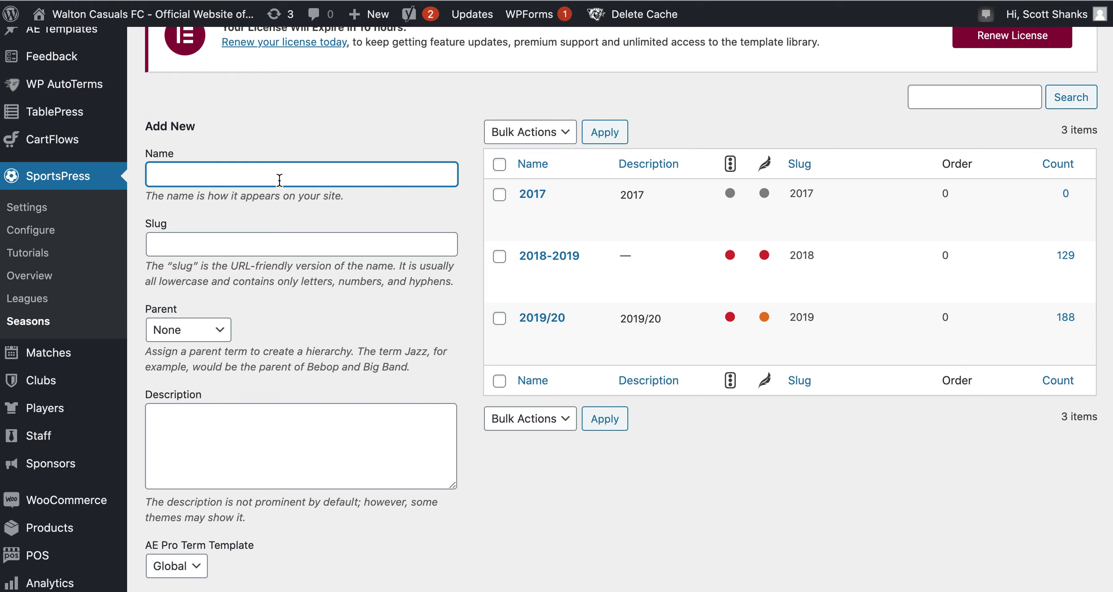
{"action": "type", "text": "2020/21"}
{"action": "left_click", "coordinate": [292, 242]}
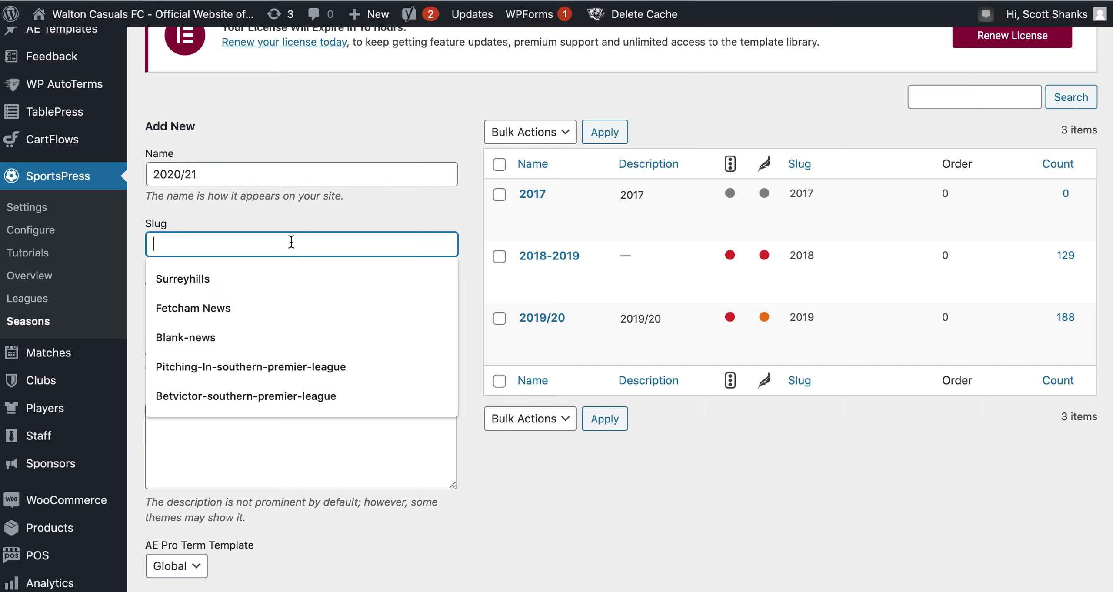
{"action": "key", "text": "Escape"}
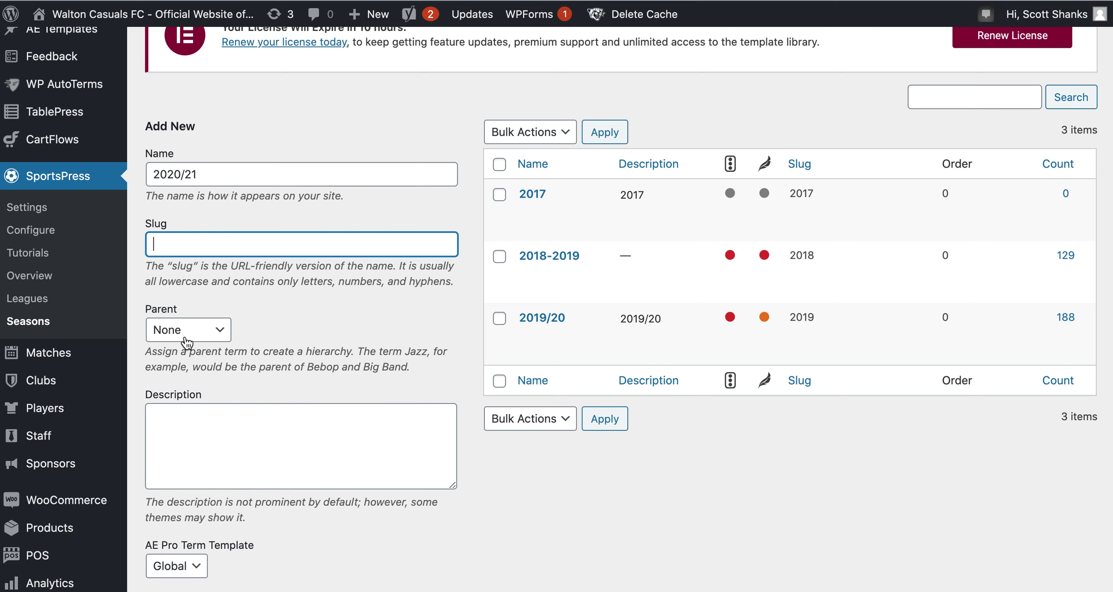
{"action": "left_click", "coordinate": [197, 415]}
{"action": "scroll", "coordinate": [197, 419], "scroll_direction": "down", "scroll_amount": 6}
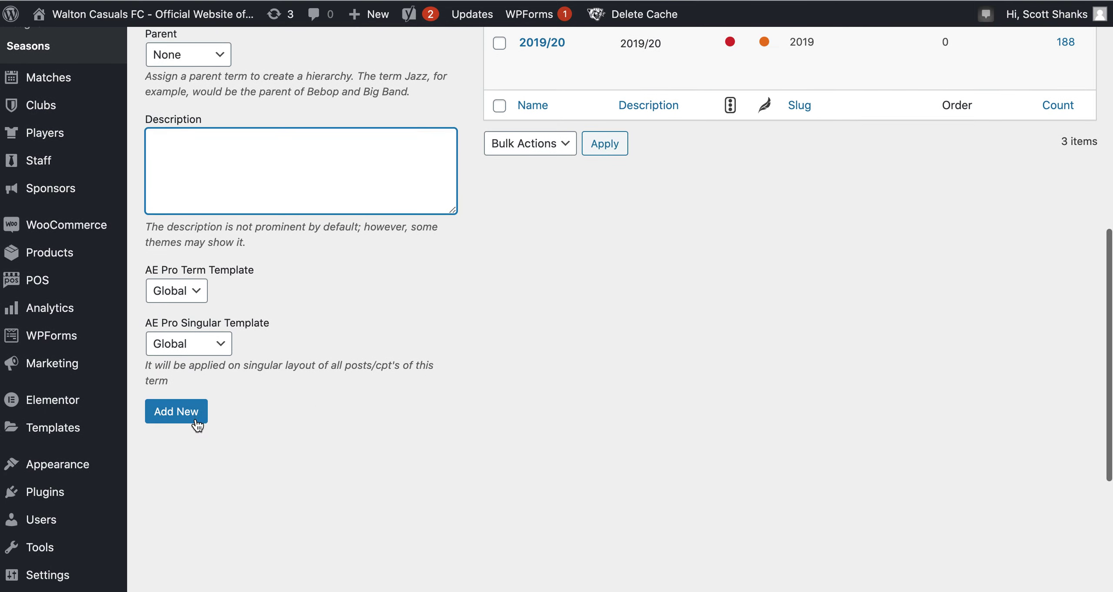
{"action": "left_click", "coordinate": [196, 417]}
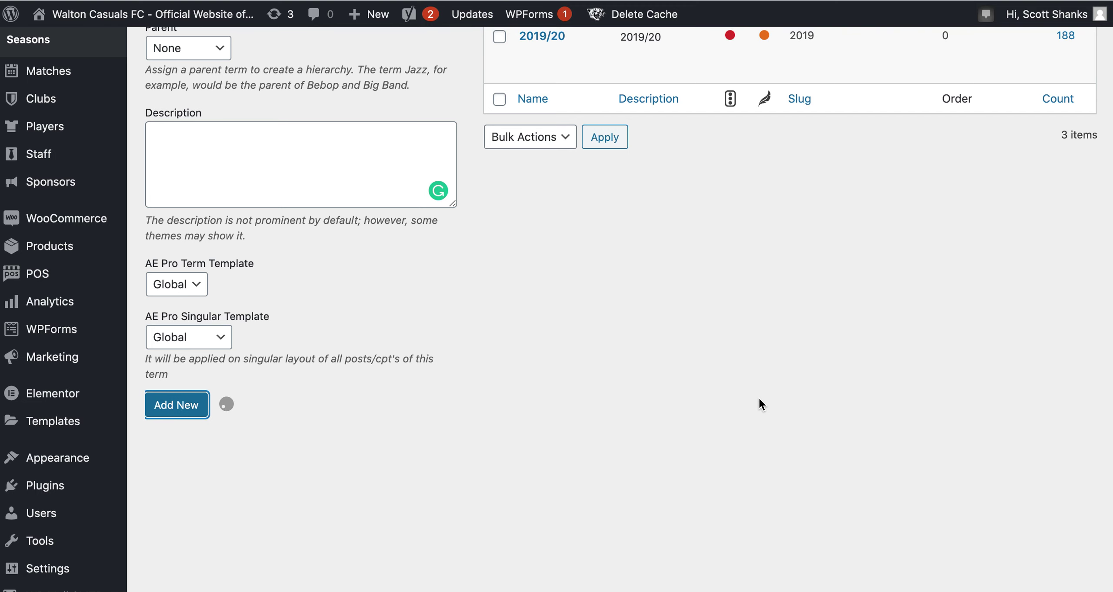
{"action": "scroll", "coordinate": [758, 403], "scroll_direction": "up", "scroll_amount": 6}
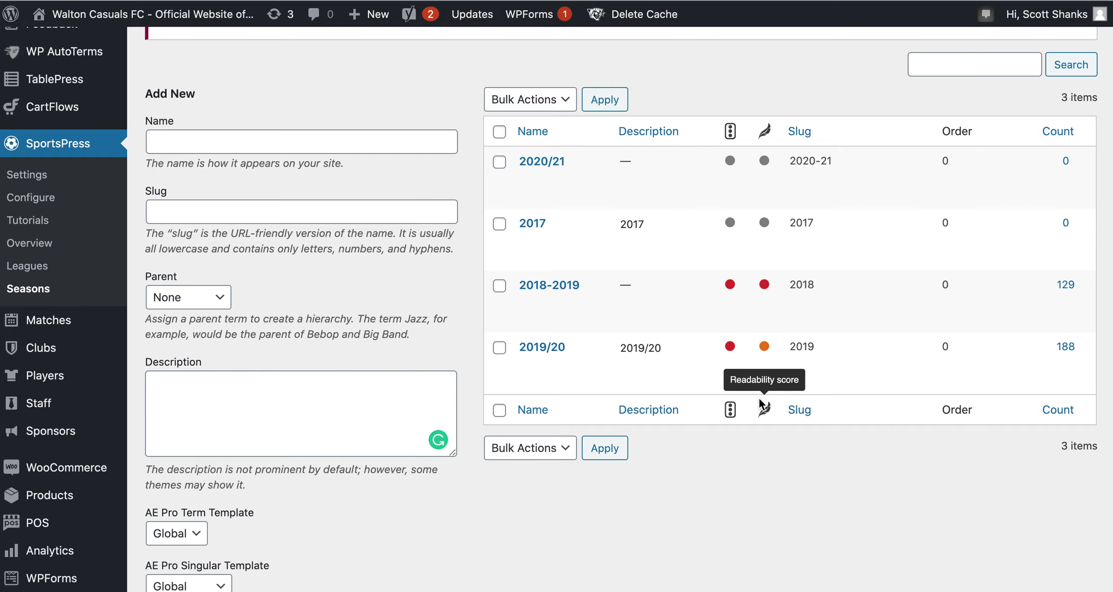
{"action": "mouse_move", "coordinate": [513, 182]}
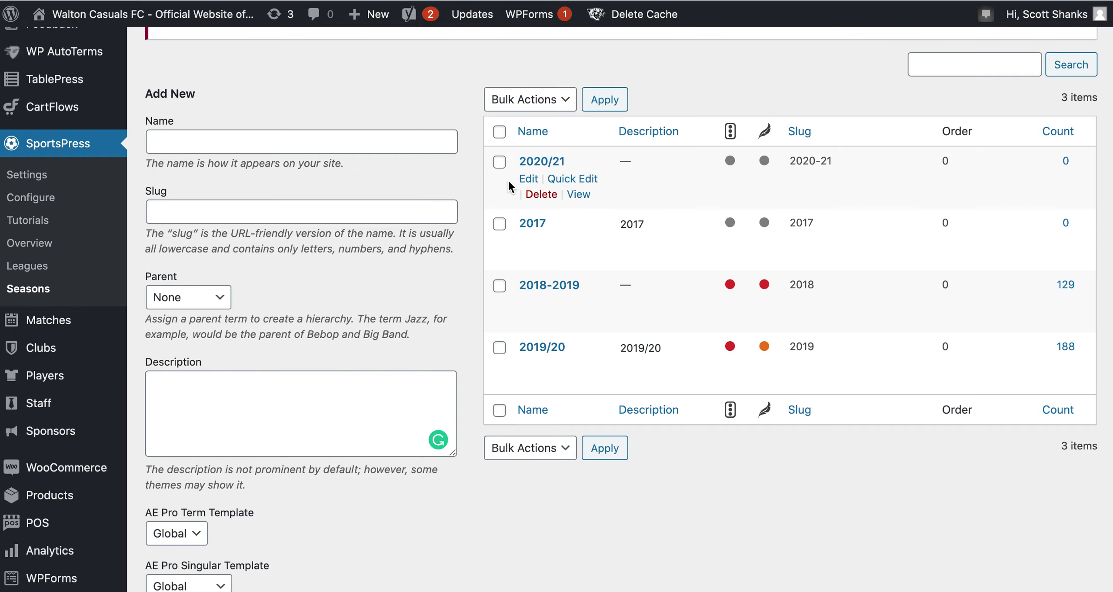
{"action": "key", "text": "super+Tab"}
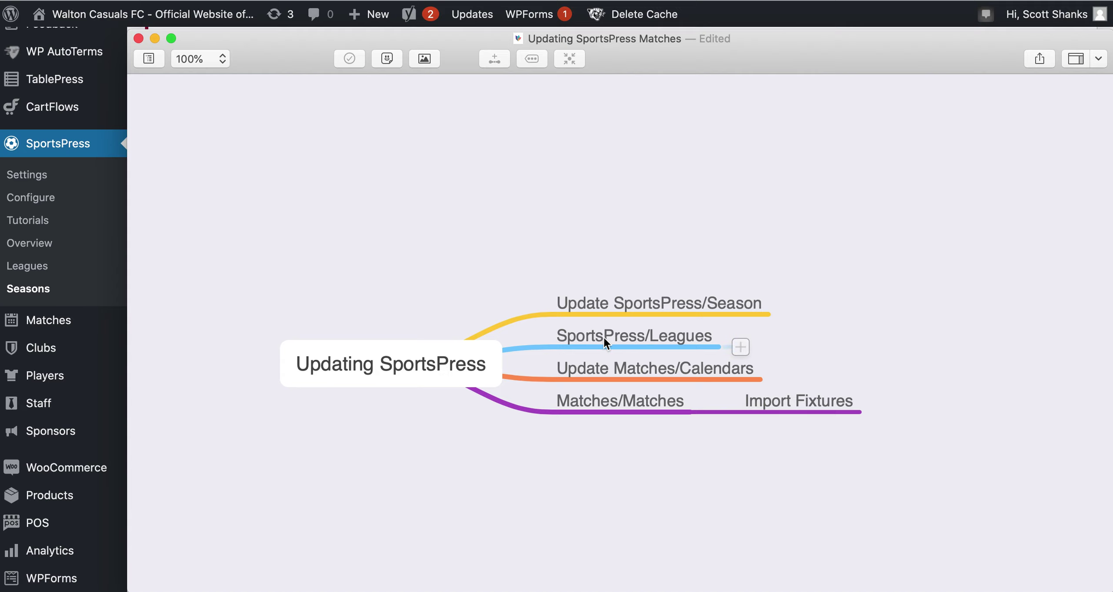
Go back to the WordPress Seasons page, now listing 2020/21 among three seasons
{"action": "left_click", "coordinate": [50, 147]}
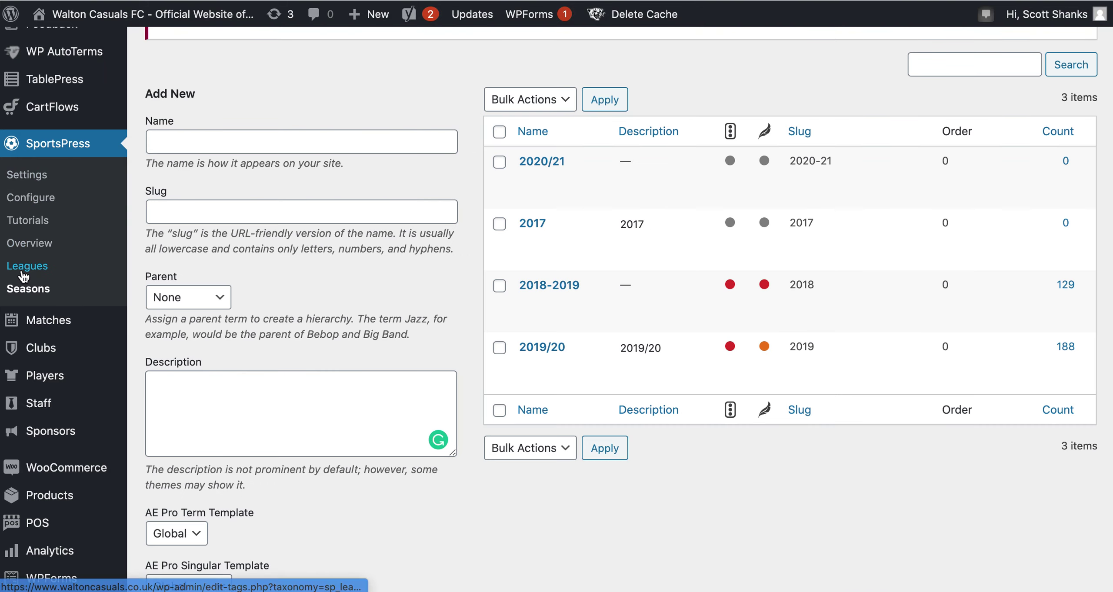
Open the BetVictor Southern Premier League edit screen, then switch to the Pitching In website
{"action": "left_click", "coordinate": [25, 273]}
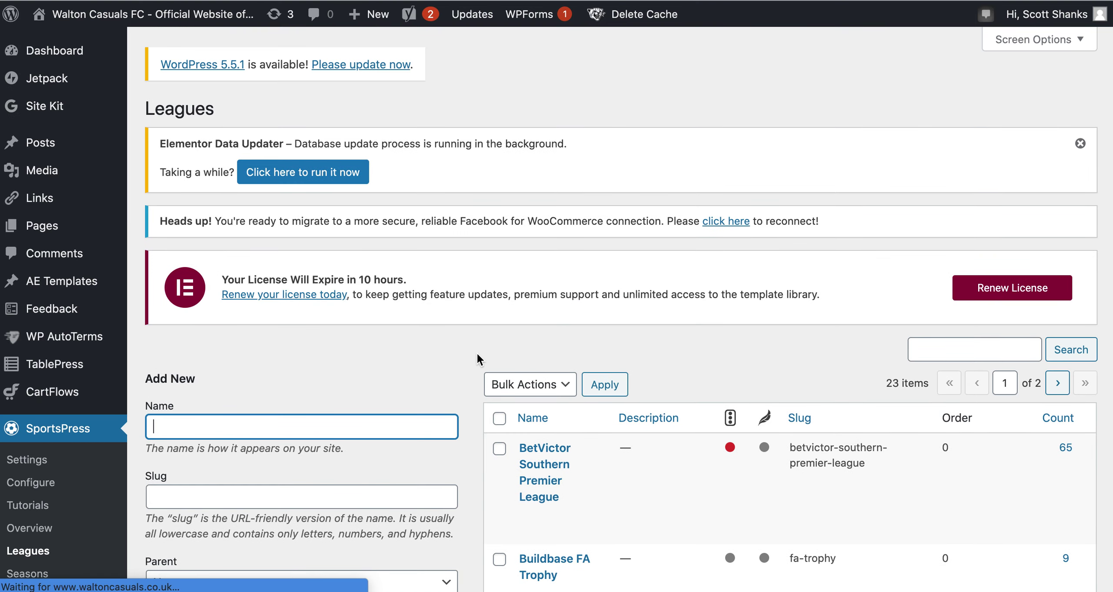
{"action": "scroll", "coordinate": [480, 351], "scroll_direction": "down", "scroll_amount": 5}
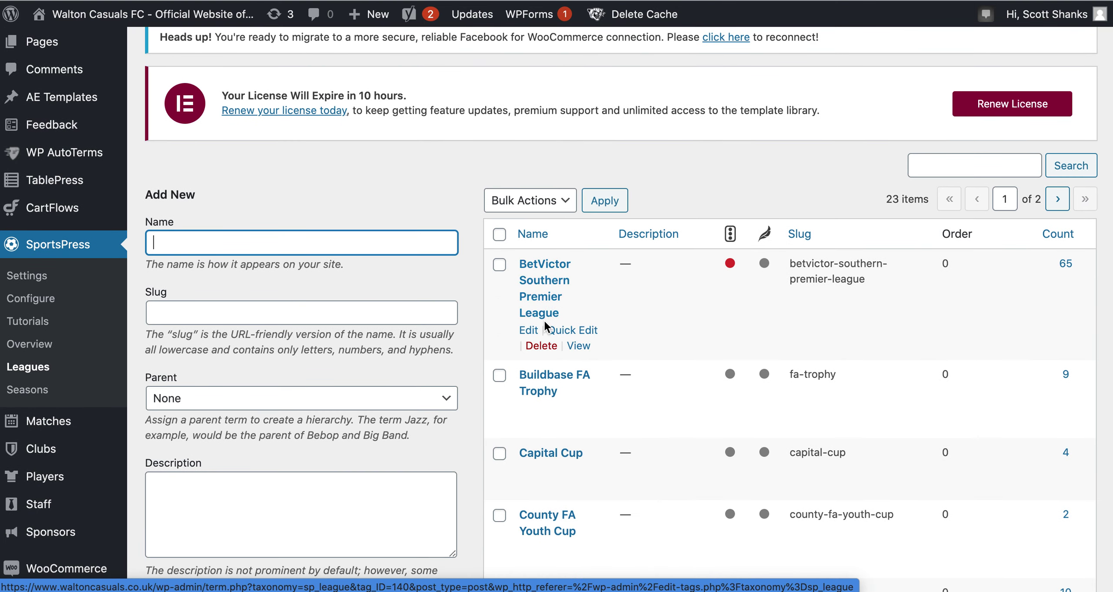
{"action": "left_click", "coordinate": [529, 331]}
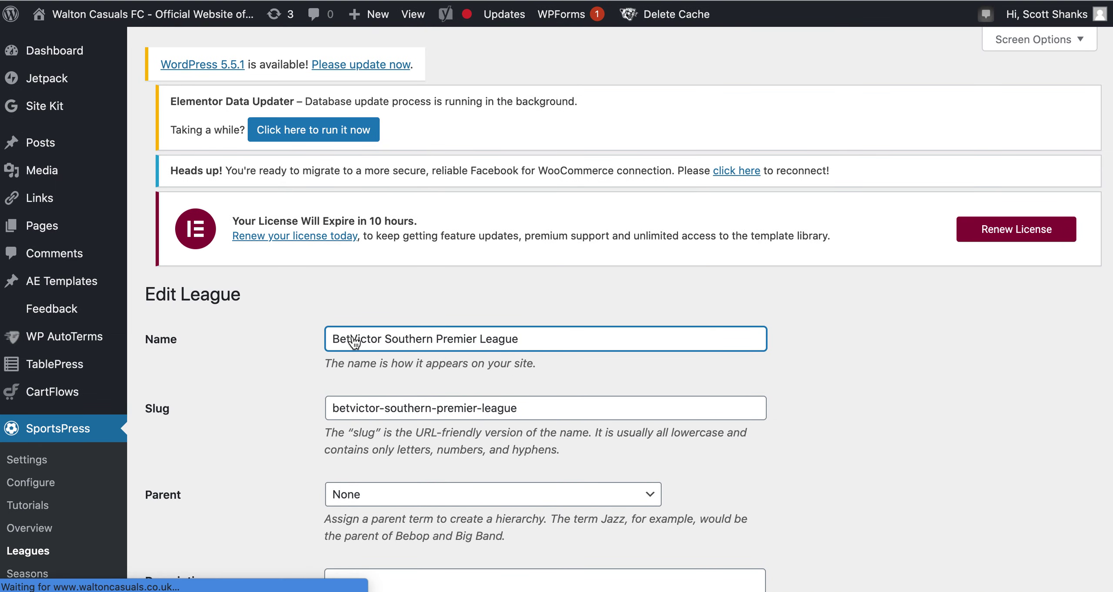
{"action": "key", "text": "ctrl+Tab"}
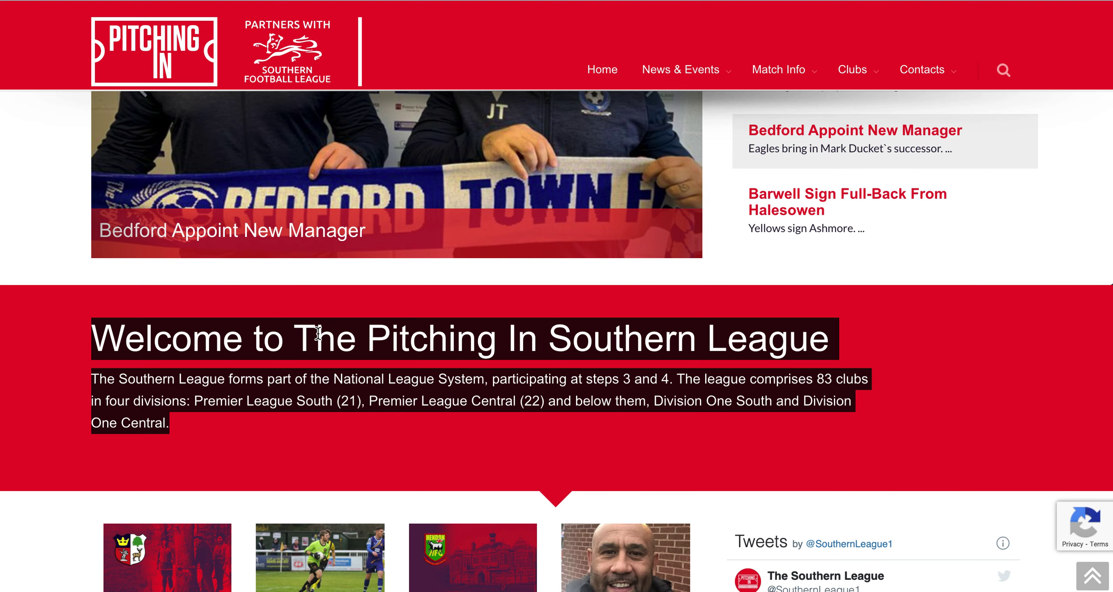
Select the name 'Pitching In' in the website's welcome heading
{"action": "scroll", "coordinate": [306, 338], "scroll_direction": "down", "scroll_amount": 1}
{"action": "left_click_drag", "start_coordinate": [301, 333], "coordinate": [370, 348]}
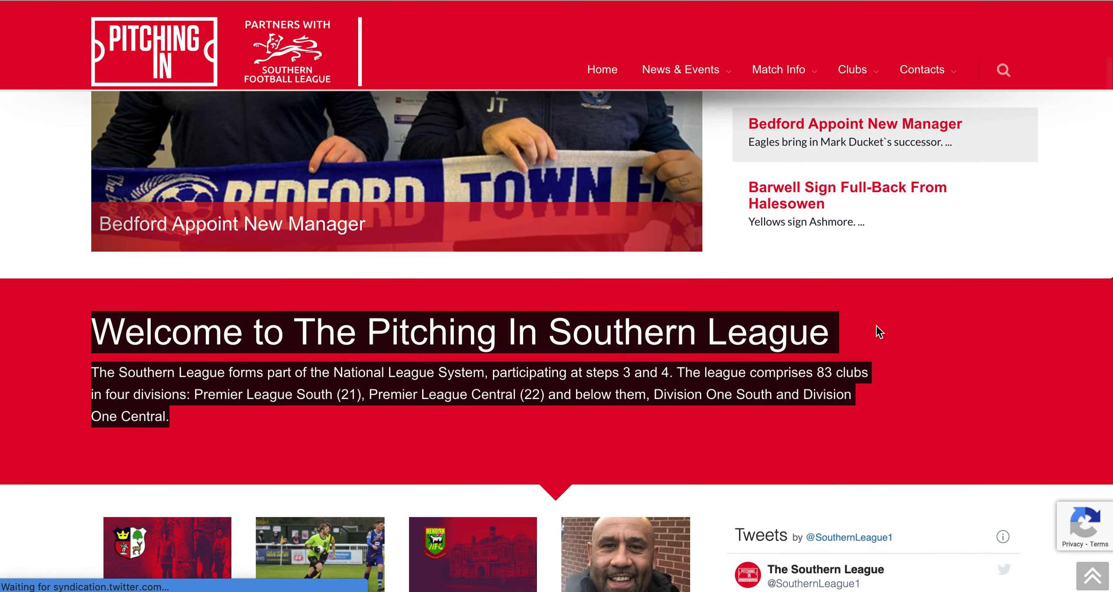
{"action": "left_click", "coordinate": [880, 331]}
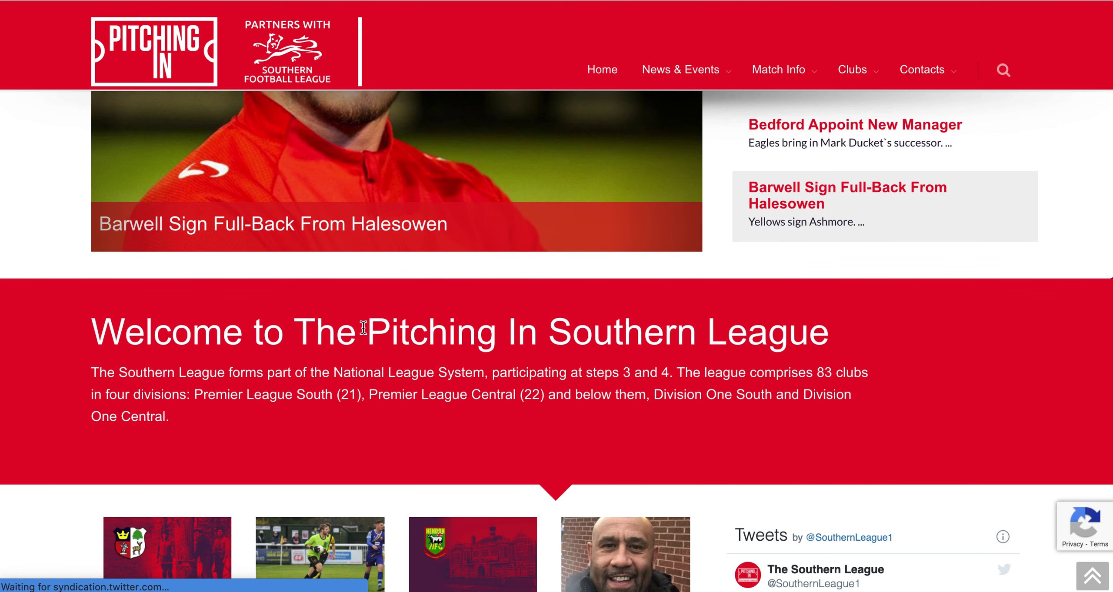
{"action": "left_click_drag", "start_coordinate": [368, 326], "coordinate": [538, 331]}
{"action": "key", "text": "super+c"}
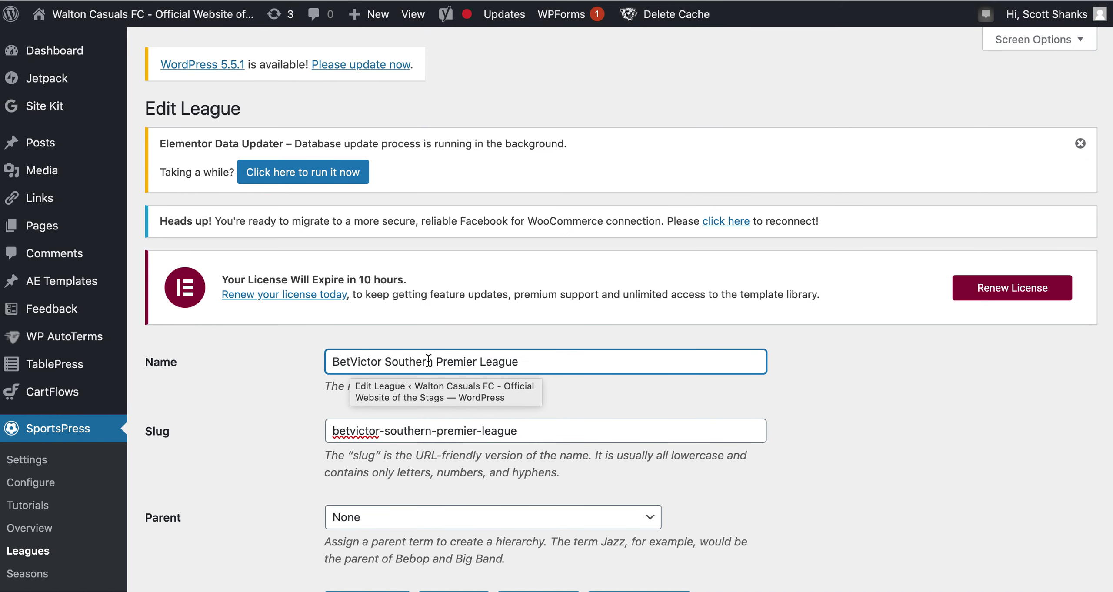
Rename the league to Pitching In Southern Premier League and change its slug to a hyphenated pitching-in version
{"action": "double_click", "coordinate": [360, 361]}
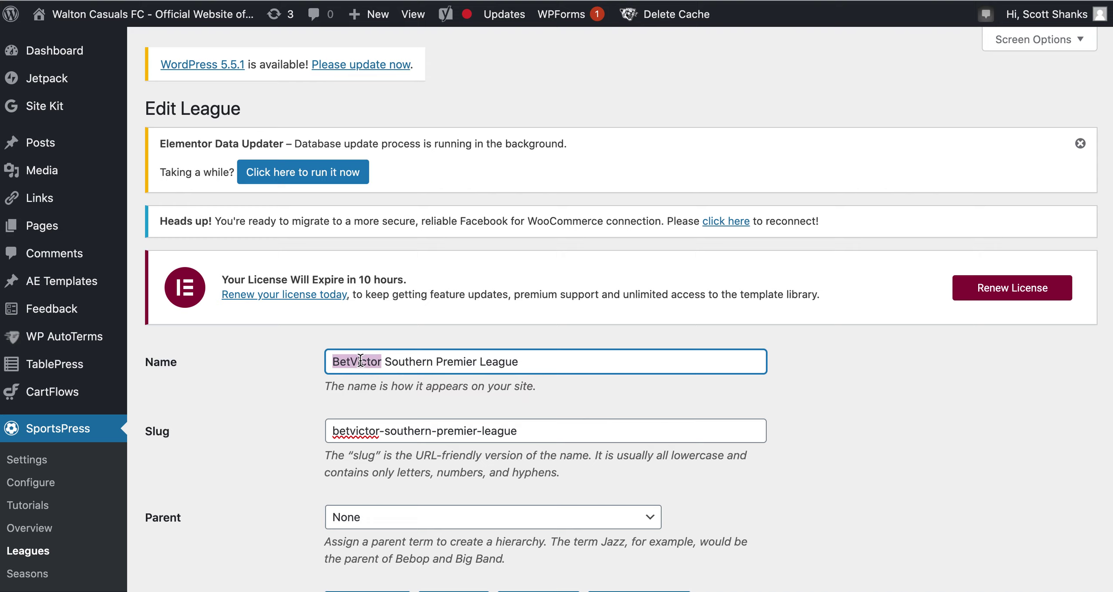
{"action": "type", "text": "Pitching In"}
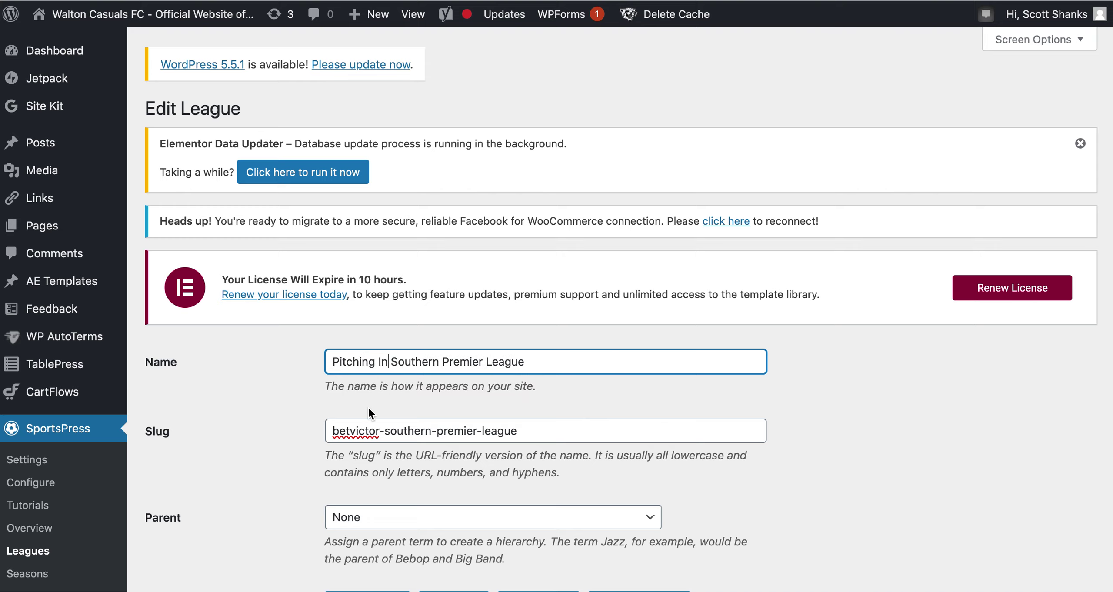
{"action": "left_click", "coordinate": [357, 430]}
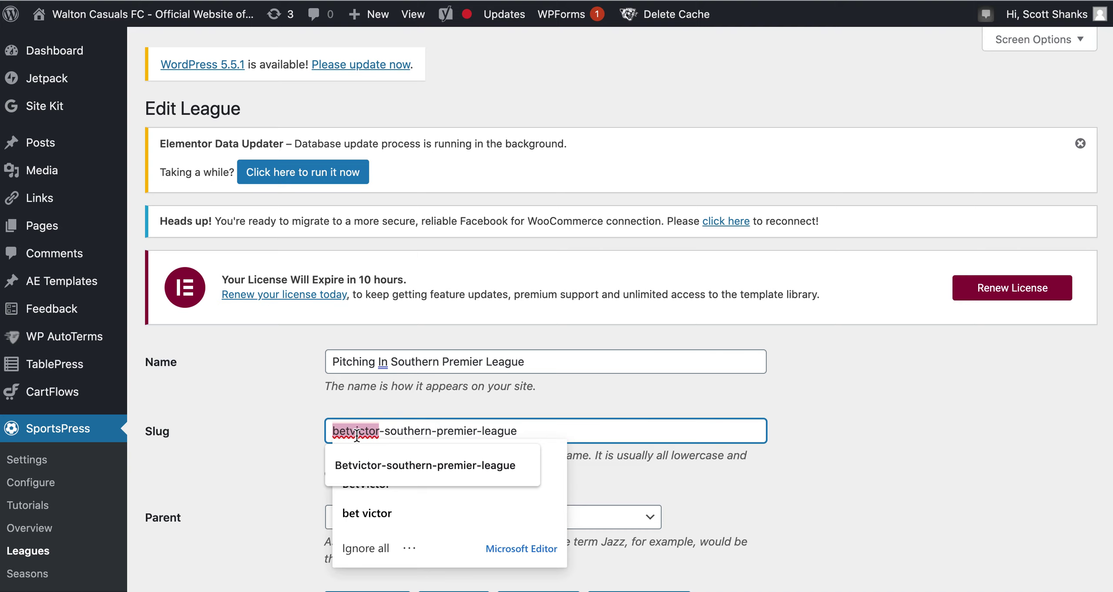
{"action": "key", "text": "super+v"}
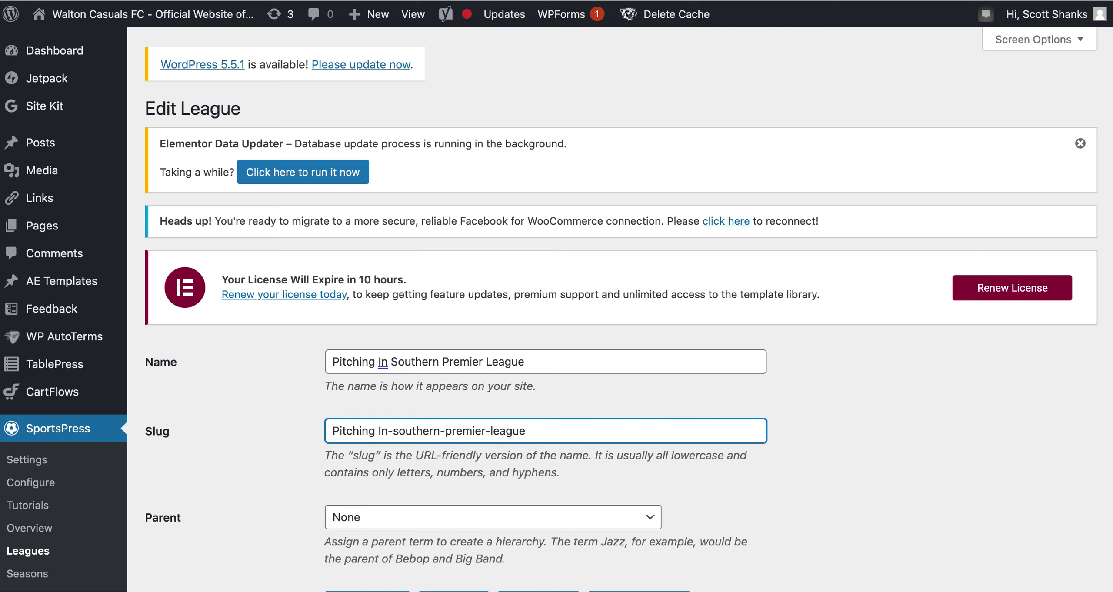
{"action": "key", "text": "BackSpace"}
{"action": "type", "text": "-"}
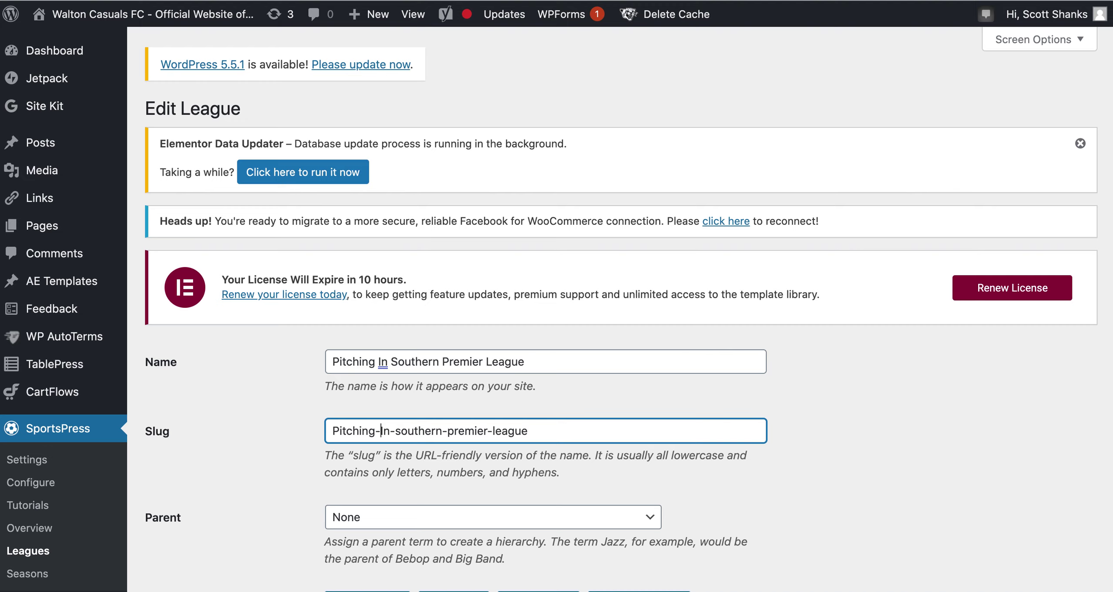
{"action": "left_click", "coordinate": [829, 435]}
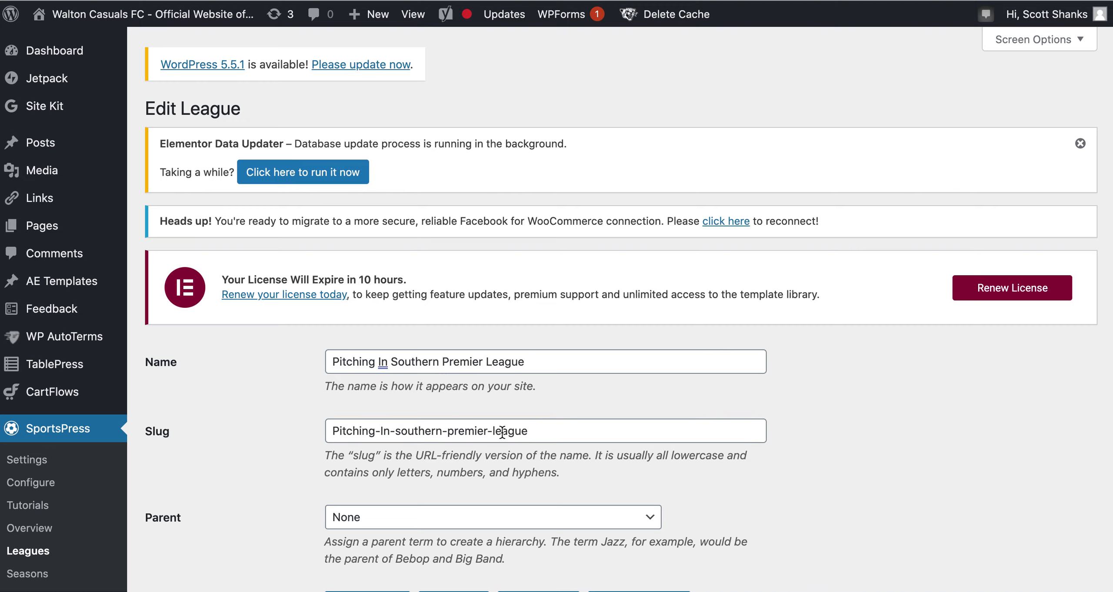
{"action": "scroll", "coordinate": [827, 433], "scroll_direction": "down", "scroll_amount": 5}
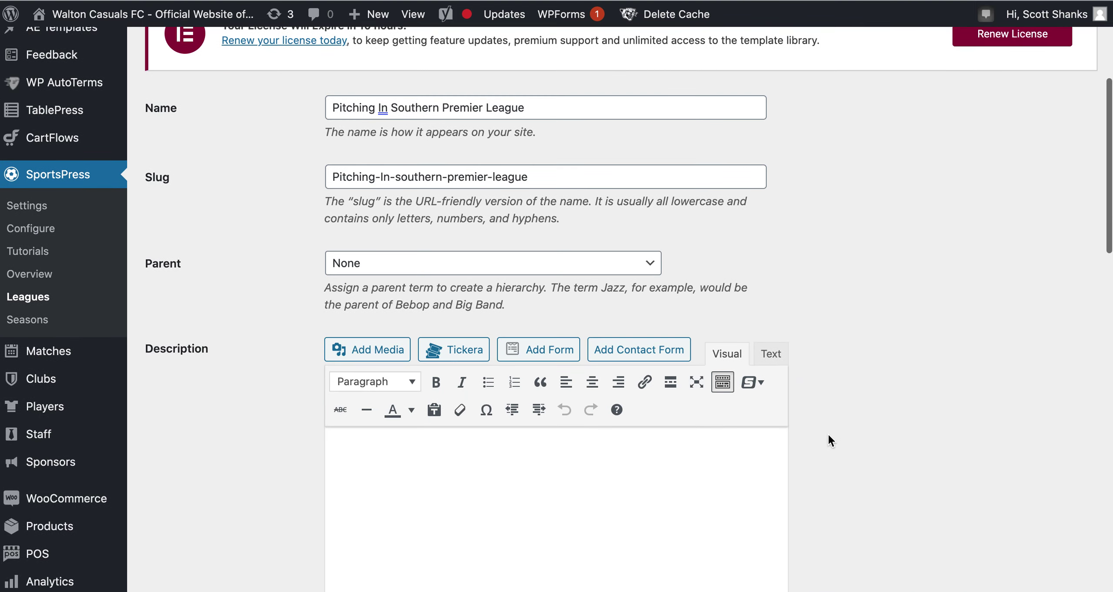
{"action": "scroll", "coordinate": [827, 433], "scroll_direction": "down", "scroll_amount": 5}
{"action": "left_click", "coordinate": [503, 319]}
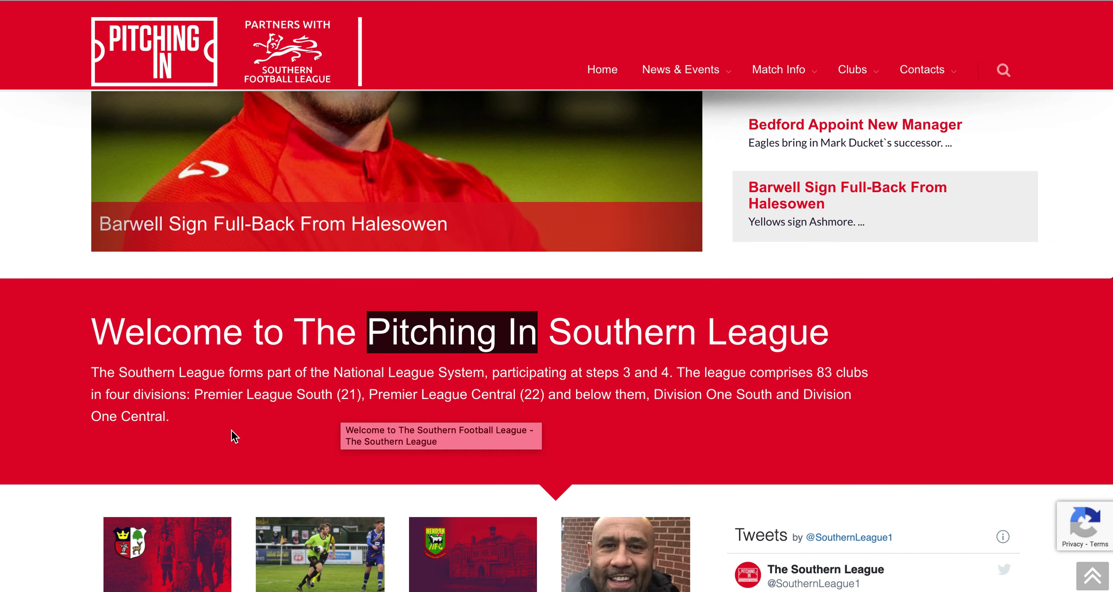
Copy the 'Welcome to The Pitching In Southern League' heading and introductory paragraph
{"action": "left_click", "coordinate": [231, 429]}
{"action": "left_click_drag", "start_coordinate": [172, 417], "coordinate": [99, 341]}
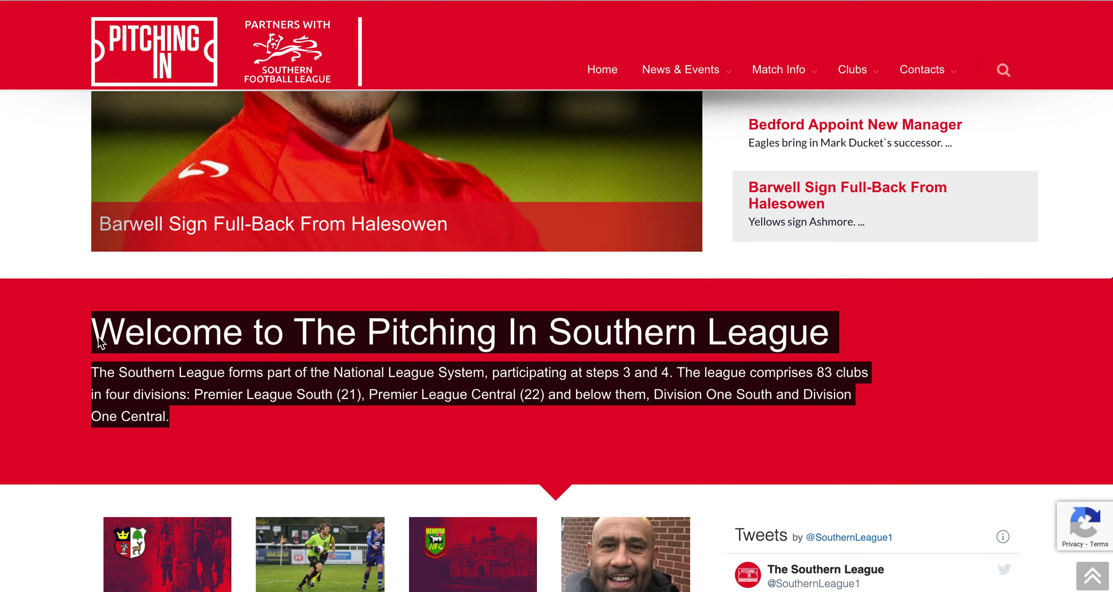
{"action": "right_click", "coordinate": [119, 330]}
{"action": "left_click", "coordinate": [147, 368]}
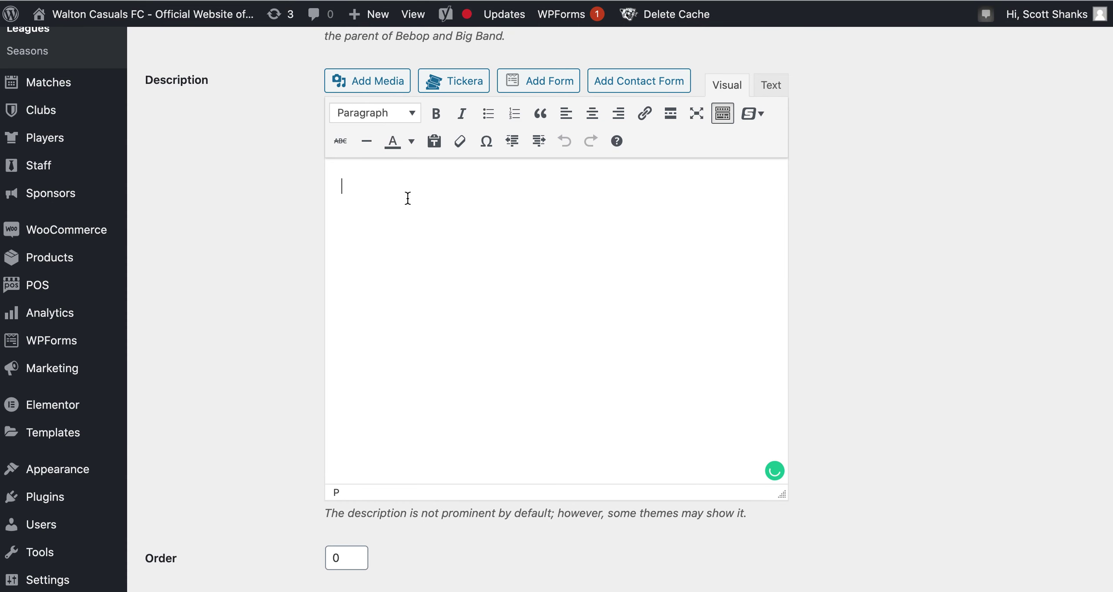
Paste the welcome text unformatted into the league Description and update the league
{"action": "right_click", "coordinate": [355, 190]}
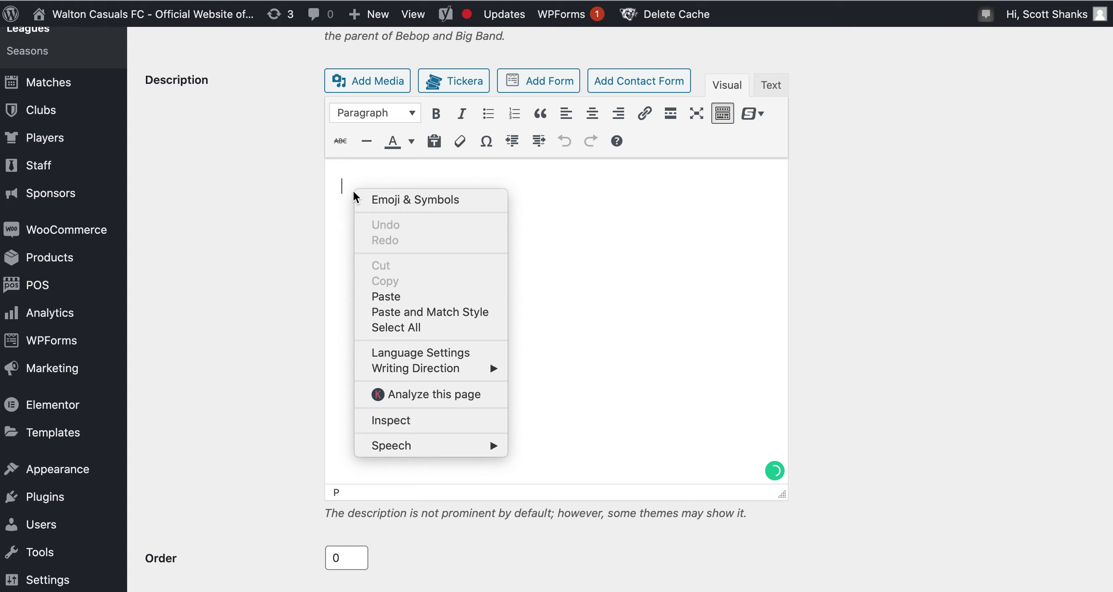
{"action": "left_click", "coordinate": [422, 312]}
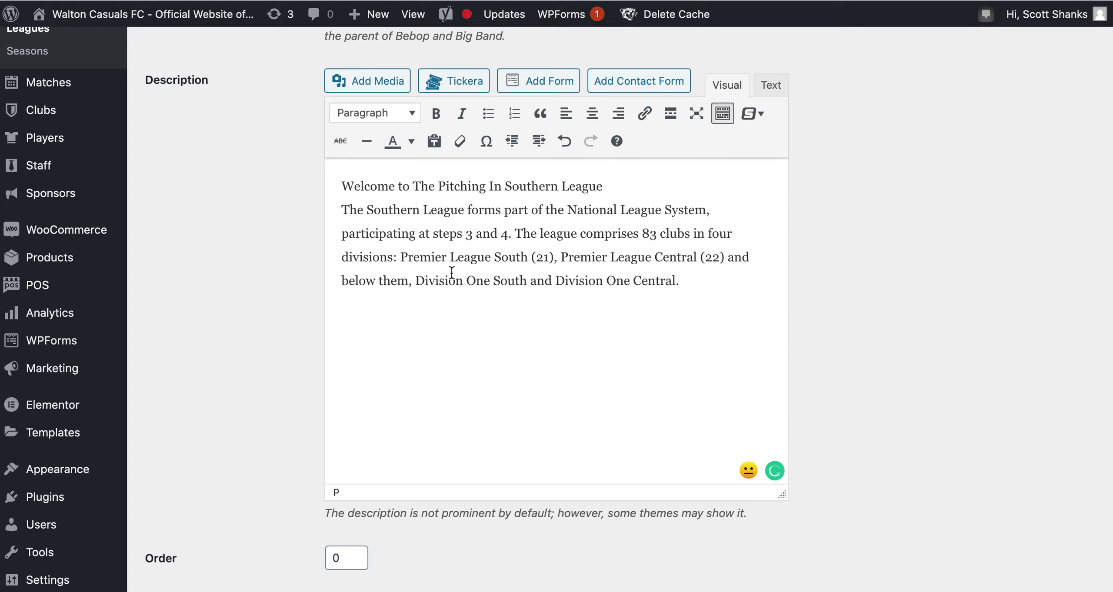
{"action": "scroll", "coordinate": [452, 272], "scroll_direction": "down", "scroll_amount": 12}
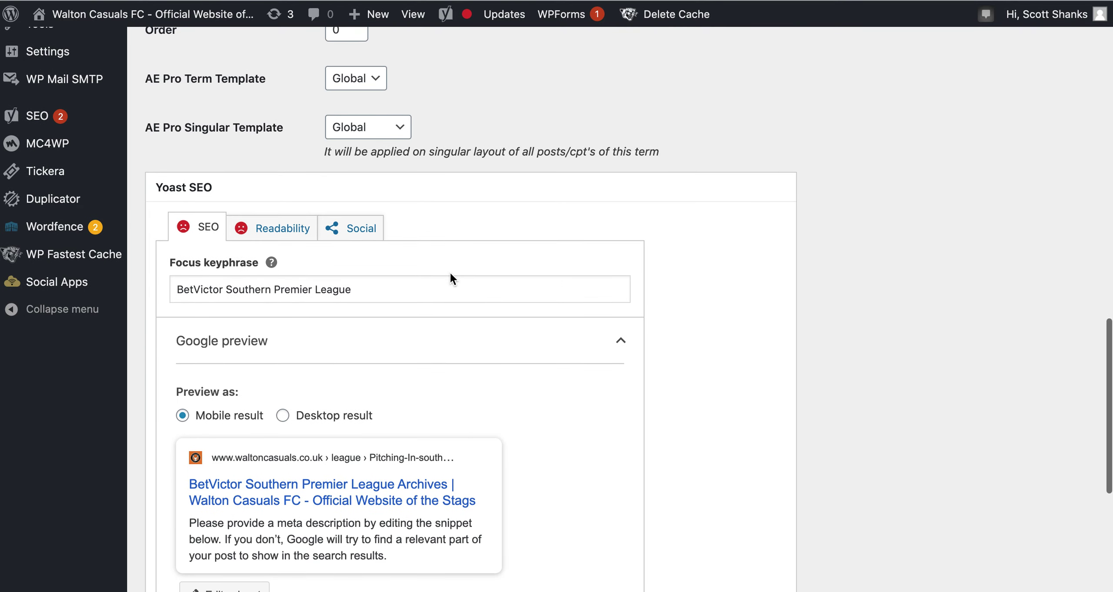
{"action": "scroll", "coordinate": [450, 273], "scroll_direction": "down", "scroll_amount": 4}
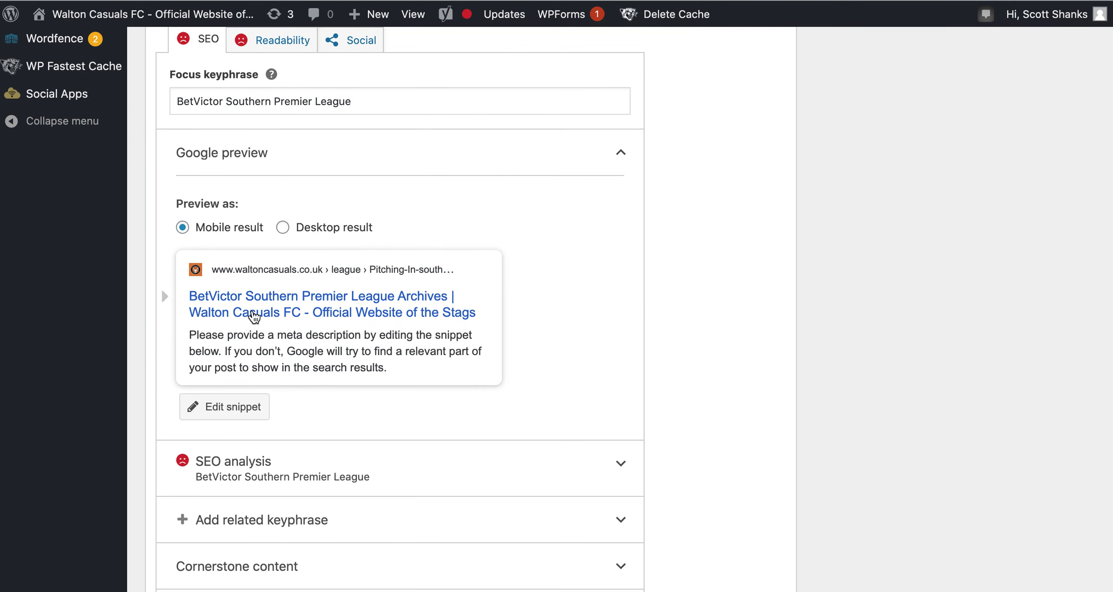
{"action": "scroll", "coordinate": [255, 317], "scroll_direction": "down", "scroll_amount": 4}
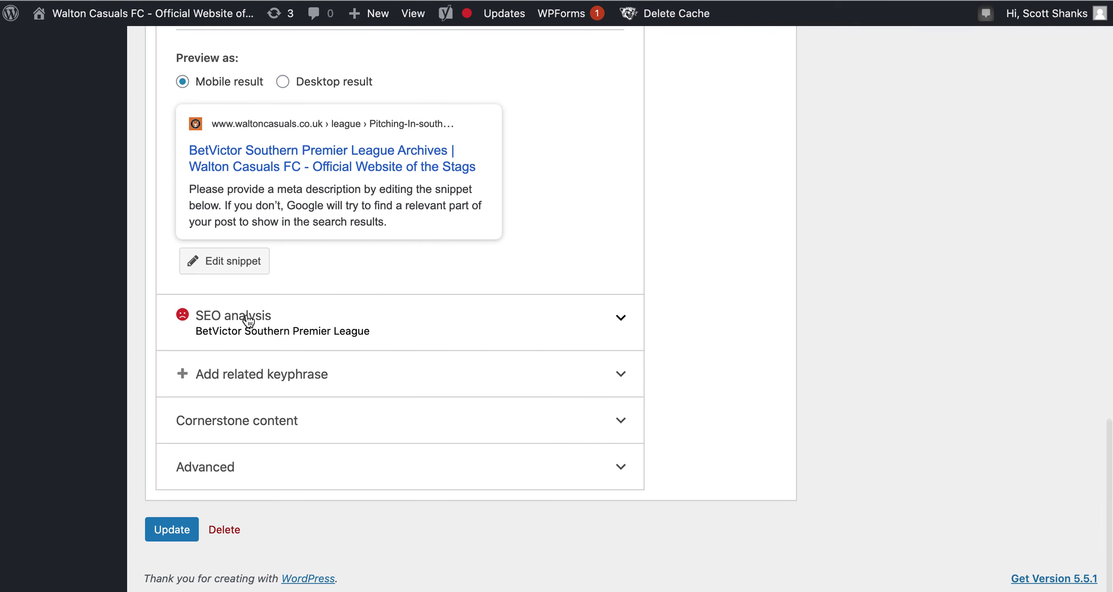
{"action": "left_click", "coordinate": [168, 534]}
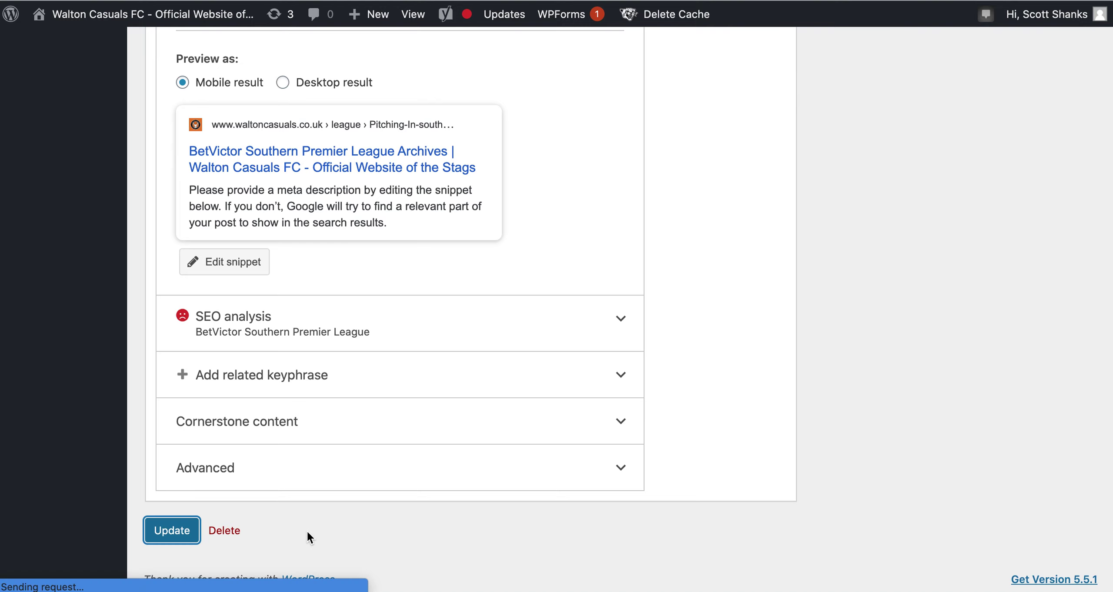
Scroll through the saved league page, then return to the MindNode plan
{"action": "scroll", "coordinate": [306, 530], "scroll_direction": "down", "scroll_amount": 5}
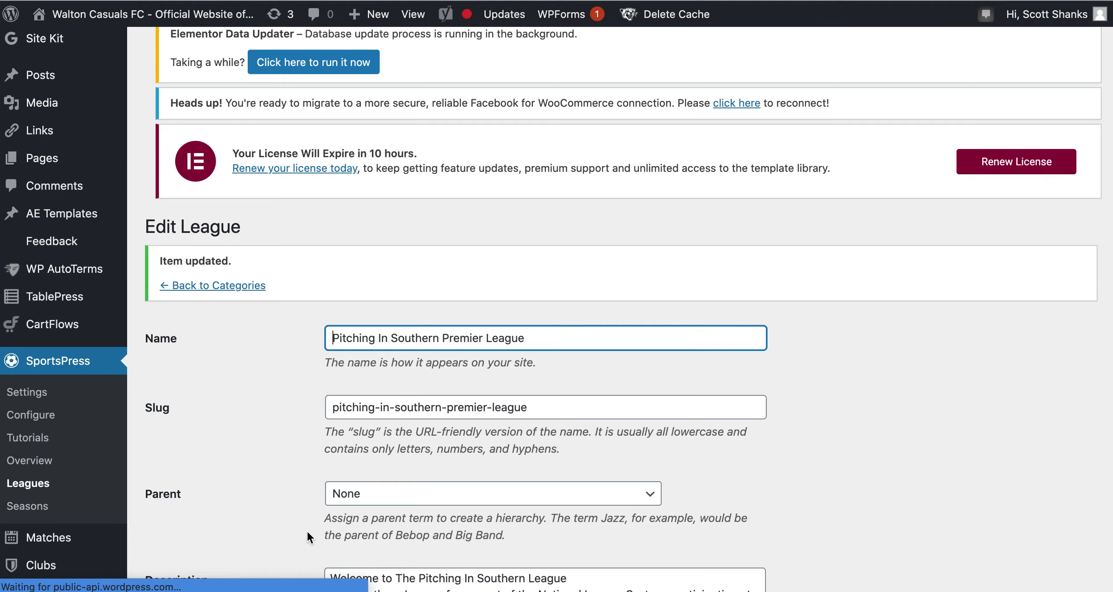
{"action": "scroll", "coordinate": [306, 530], "scroll_direction": "down", "scroll_amount": 8}
{"action": "scroll", "coordinate": [307, 537], "scroll_direction": "down", "scroll_amount": 5}
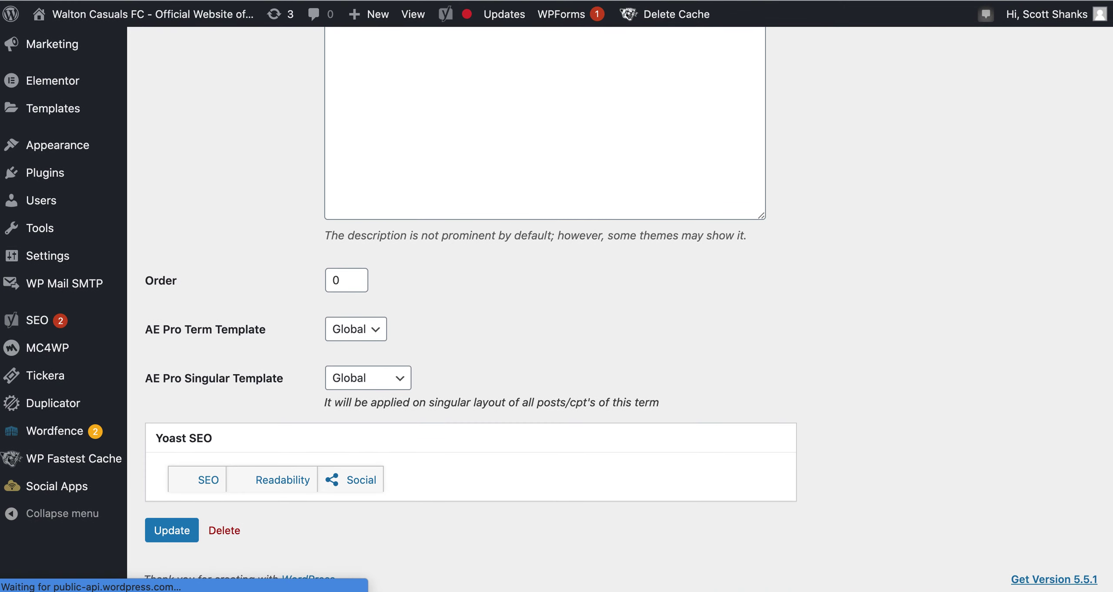
{"action": "scroll", "coordinate": [565, 271], "scroll_direction": "down", "scroll_amount": 4}
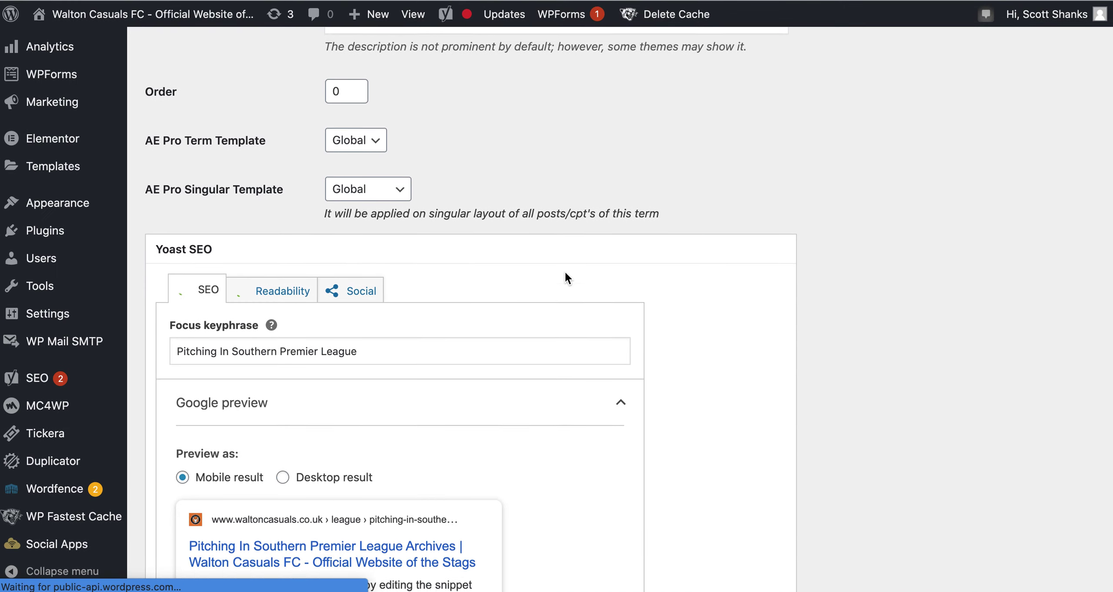
{"action": "scroll", "coordinate": [565, 277], "scroll_direction": "down", "scroll_amount": 3}
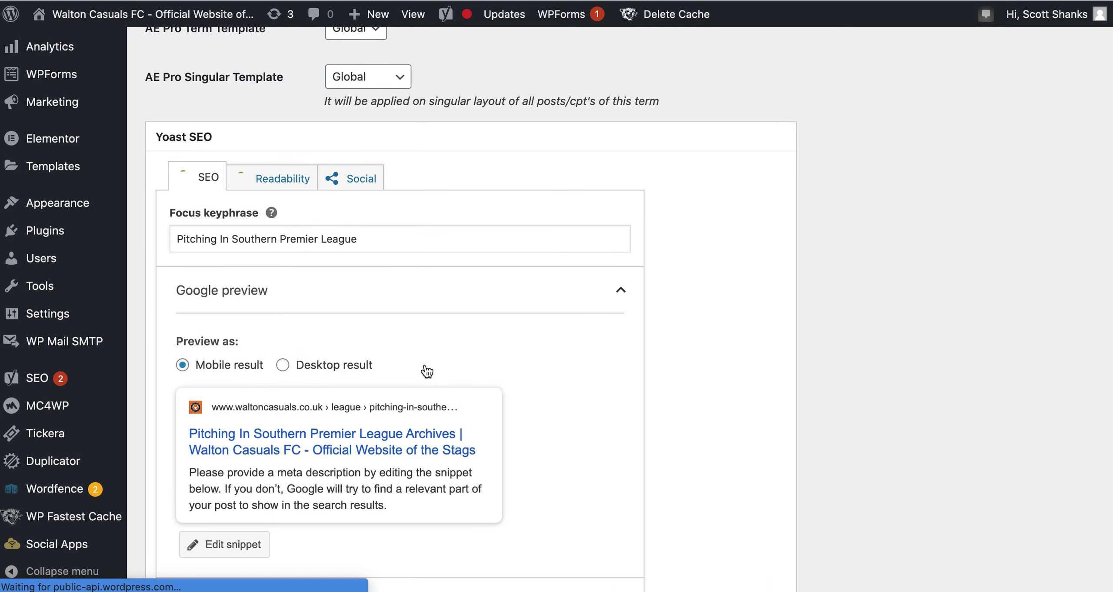
{"action": "key", "text": "super+Tab"}
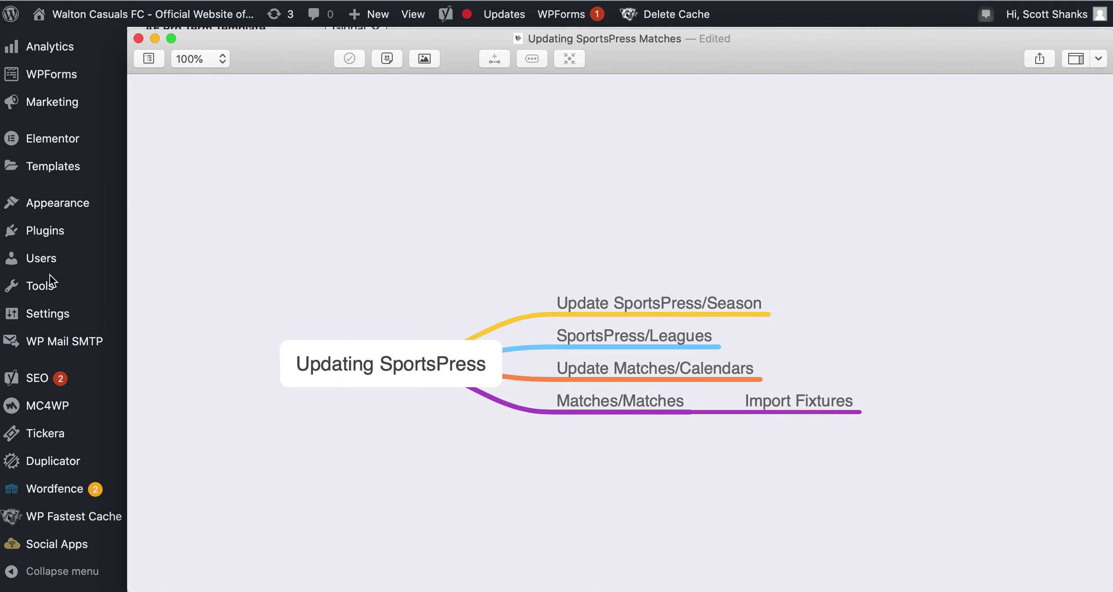
{"action": "scroll", "coordinate": [49, 274], "scroll_direction": "up", "scroll_amount": 5}
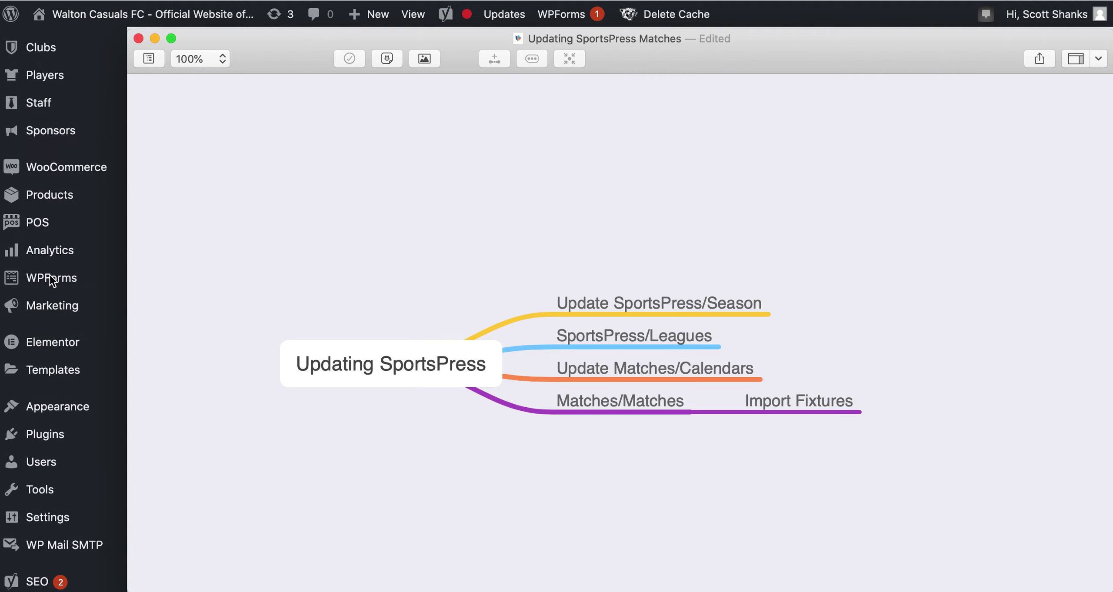
{"action": "scroll", "coordinate": [49, 275], "scroll_direction": "up", "scroll_amount": 6}
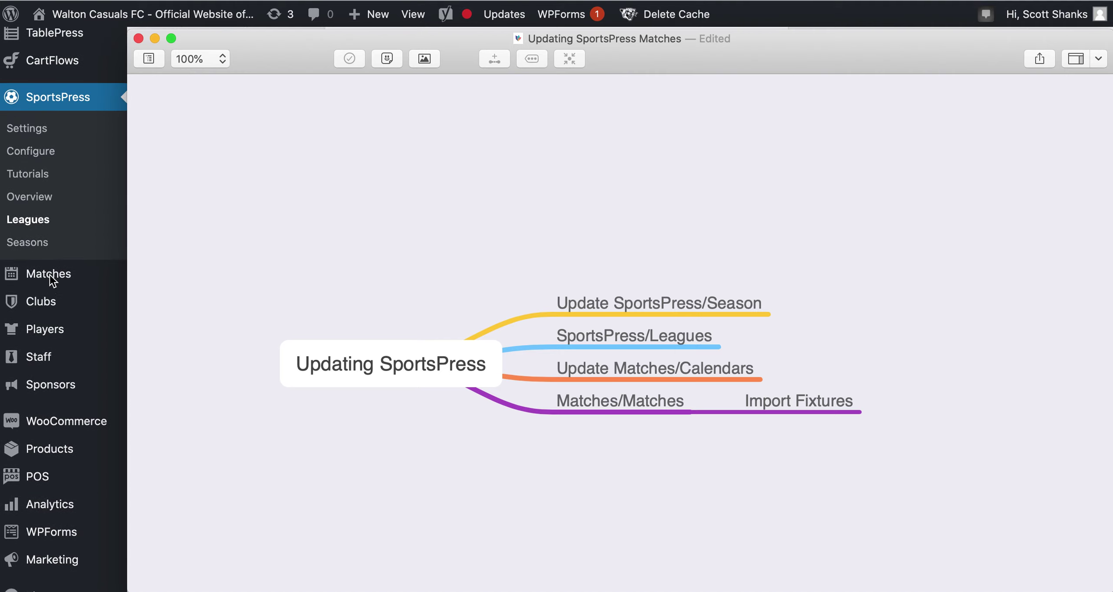
{"action": "scroll", "coordinate": [50, 275], "scroll_direction": "down", "scroll_amount": 1}
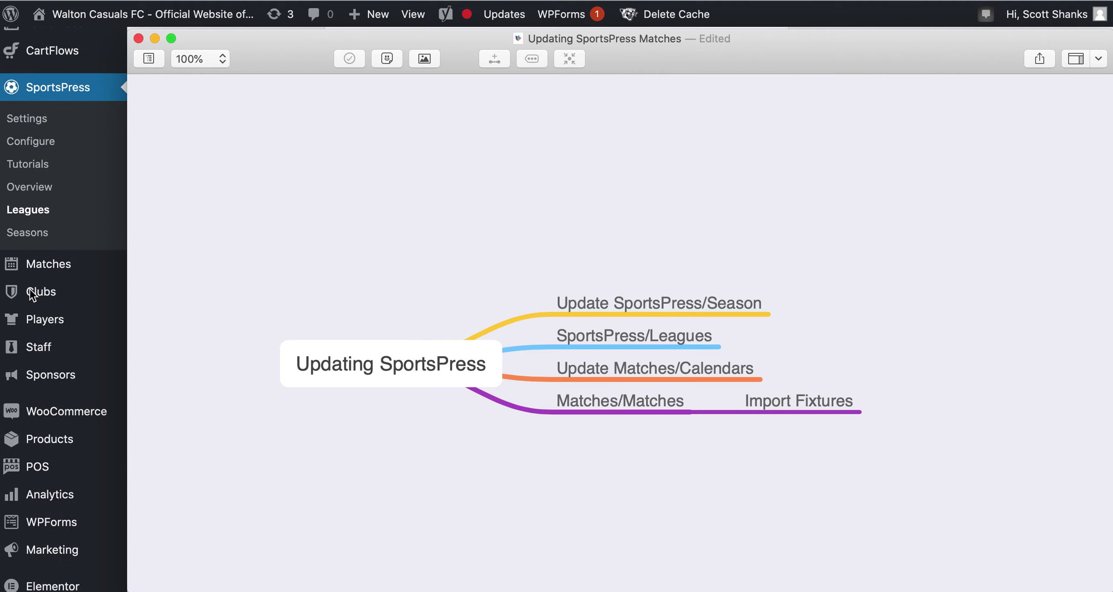
Open Matches > Calendars and duplicate the Fixtures & Results 2019/20 calendar
{"action": "left_click", "coordinate": [43, 268]}
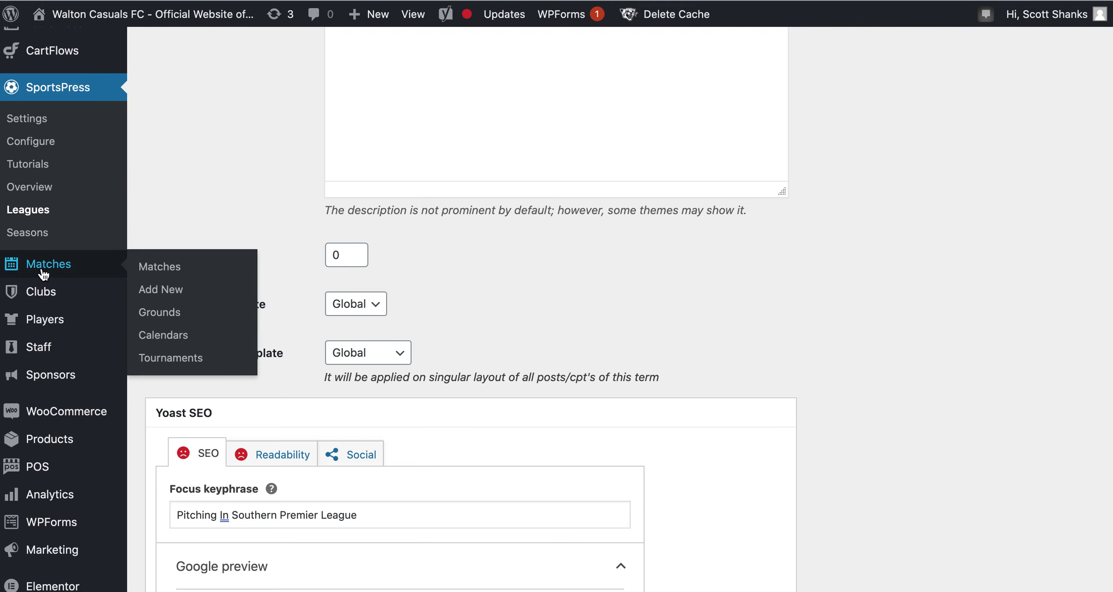
{"action": "left_click", "coordinate": [177, 340]}
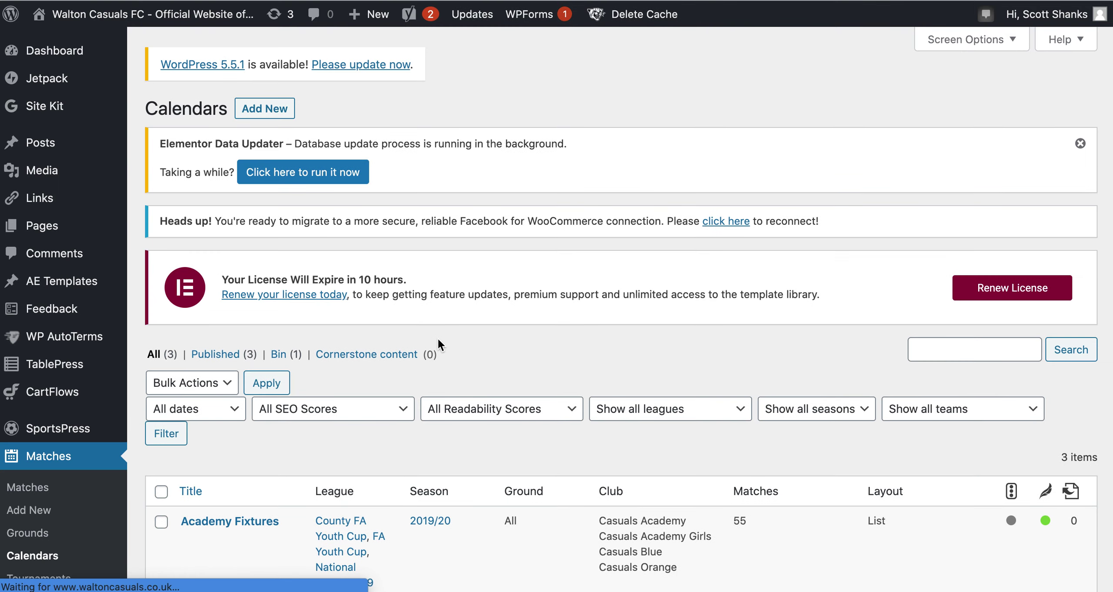
{"action": "scroll", "coordinate": [438, 340], "scroll_direction": "down", "scroll_amount": 10}
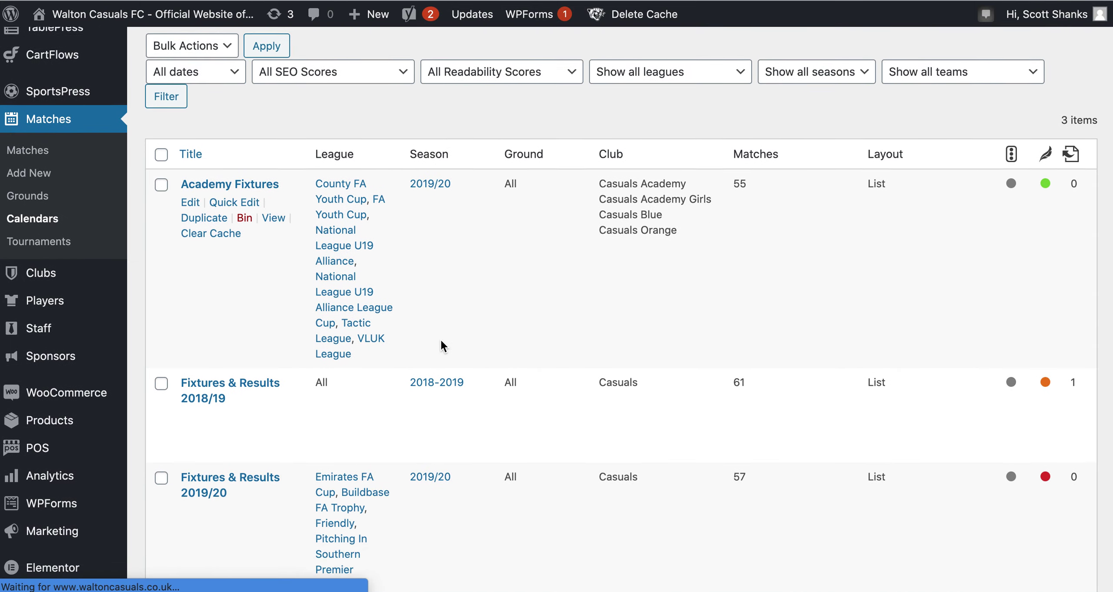
{"action": "scroll", "coordinate": [441, 341], "scroll_direction": "down", "scroll_amount": 7}
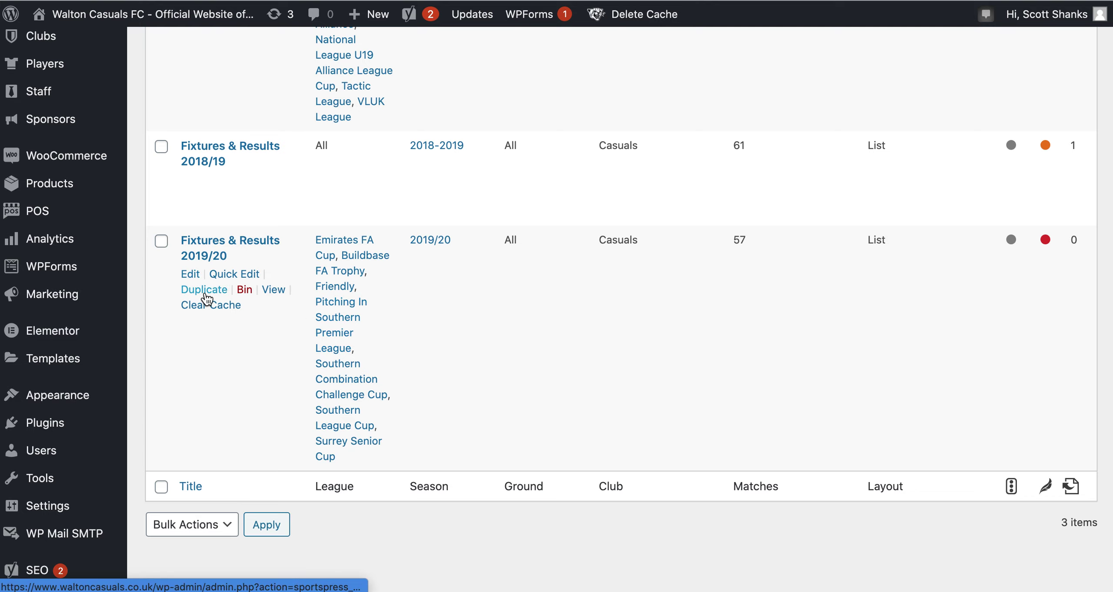
{"action": "left_click", "coordinate": [205, 296]}
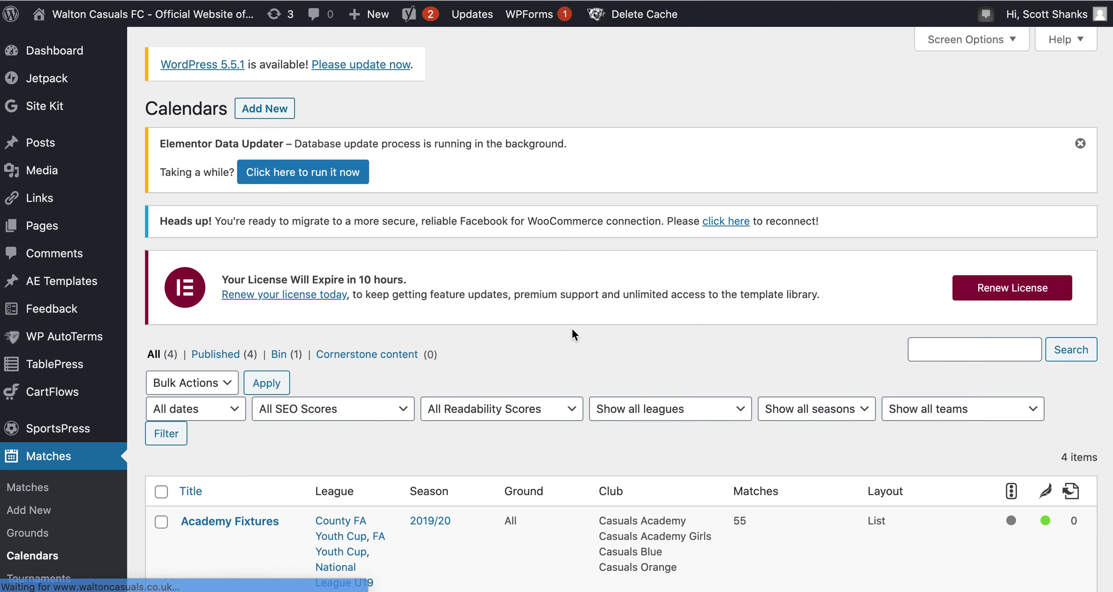
Open the duplicated 'Fixtures & Results 2019/20 (Copy)' calendar for editing
{"action": "scroll", "coordinate": [572, 332], "scroll_direction": "down", "scroll_amount": 3}
{"action": "scroll", "coordinate": [572, 329], "scroll_direction": "down", "scroll_amount": 4}
{"action": "scroll", "coordinate": [572, 329], "scroll_direction": "down", "scroll_amount": 6}
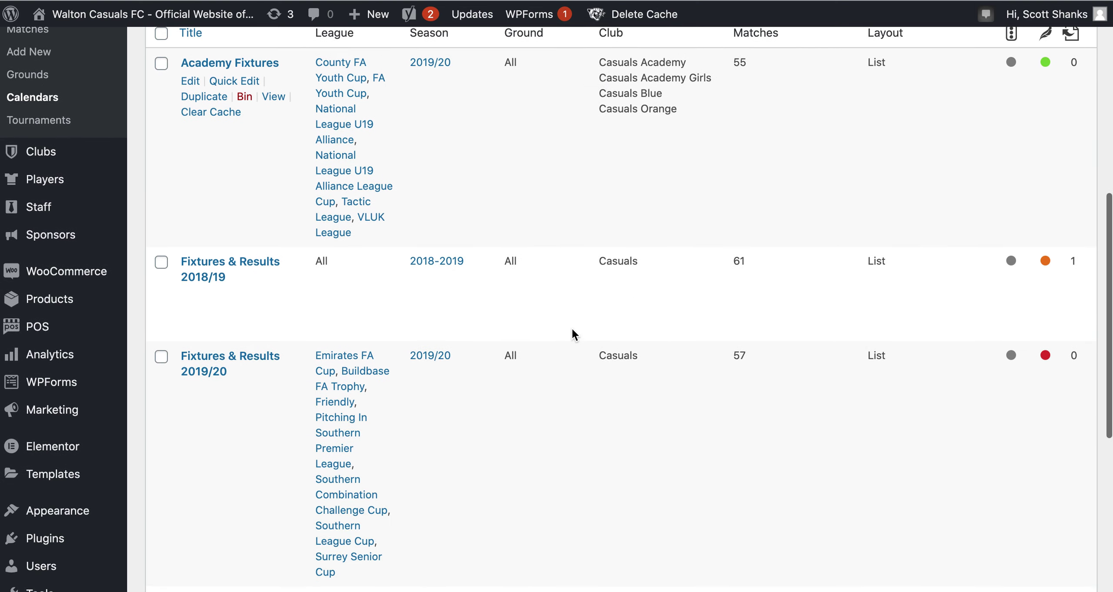
{"action": "scroll", "coordinate": [572, 330], "scroll_direction": "down", "scroll_amount": 5}
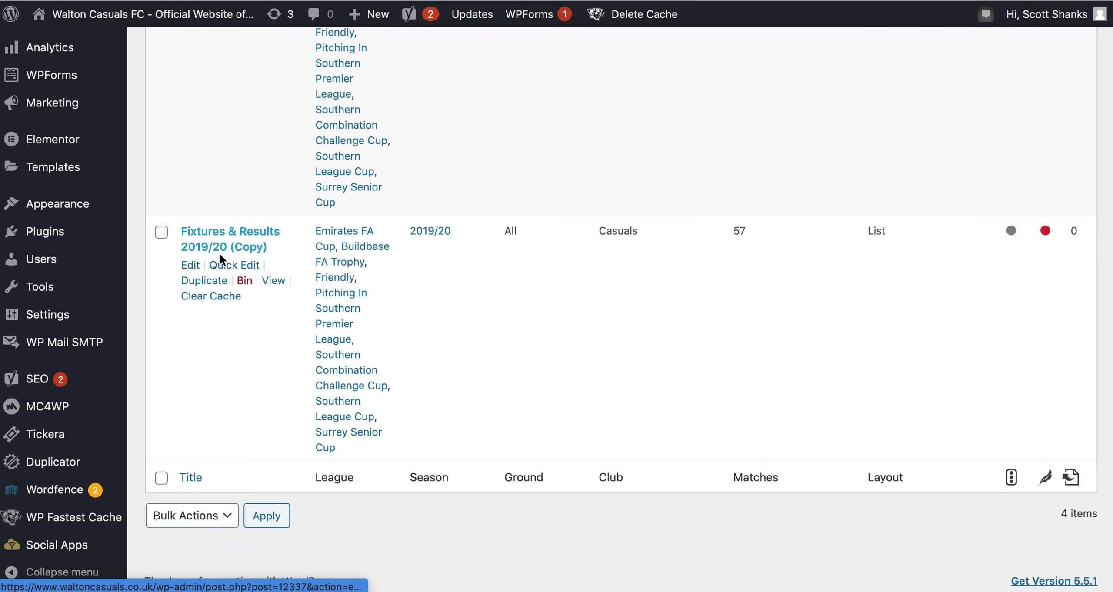
{"action": "left_click", "coordinate": [190, 265]}
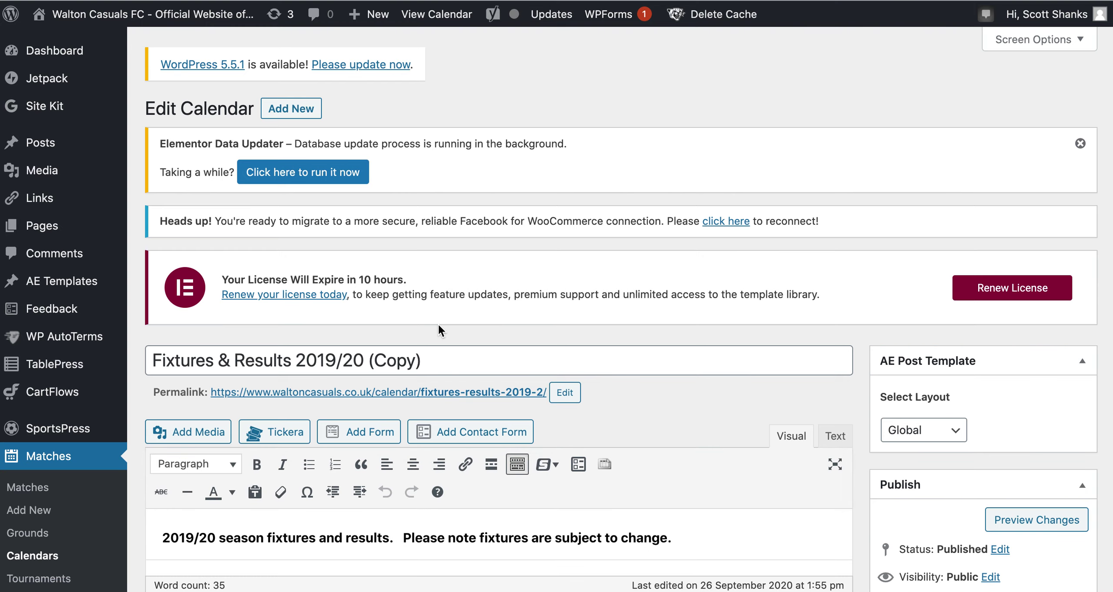
Retitle the copy 'Fixtures & Results 2020/21', removing '(Copy)' from the end
{"action": "left_click_drag", "start_coordinate": [315, 360], "coordinate": [333, 356]}
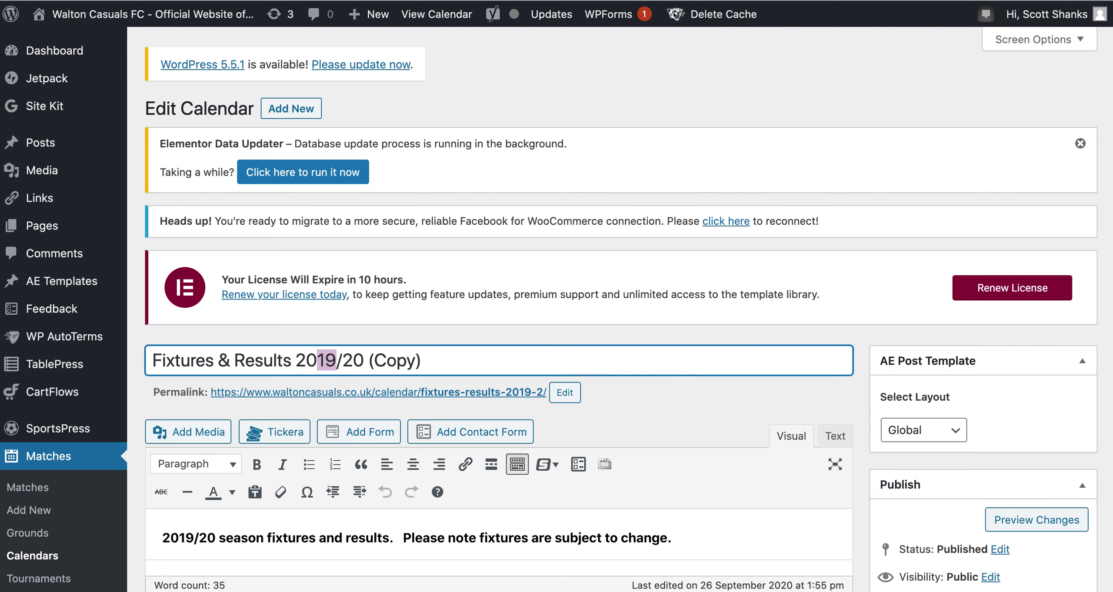
{"action": "type", "text": "20"}
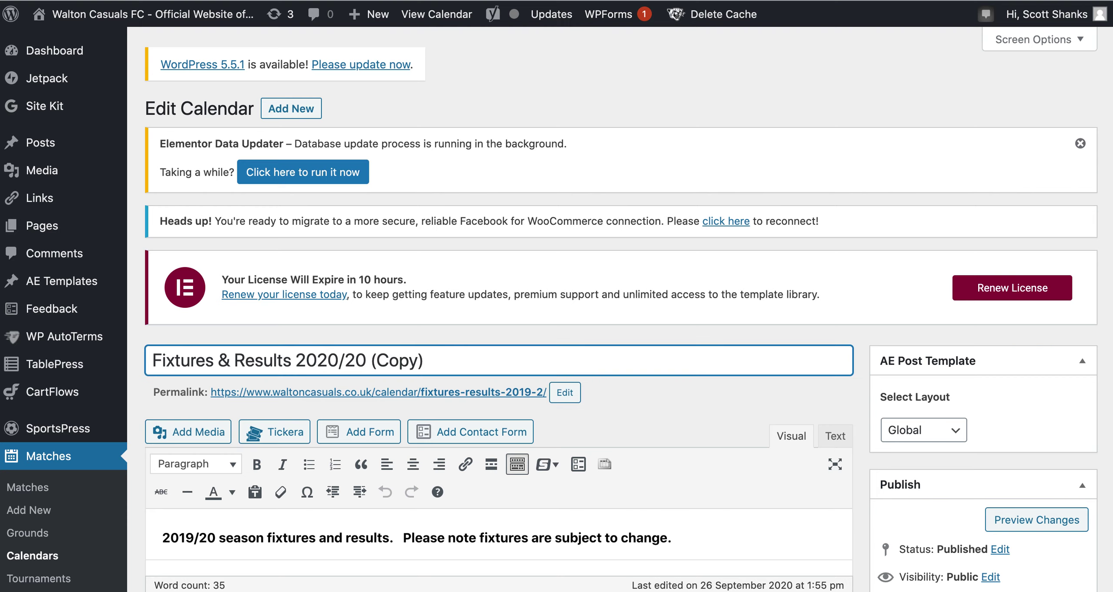
{"action": "key", "text": "Delete"}
{"action": "type", "text": "1"}
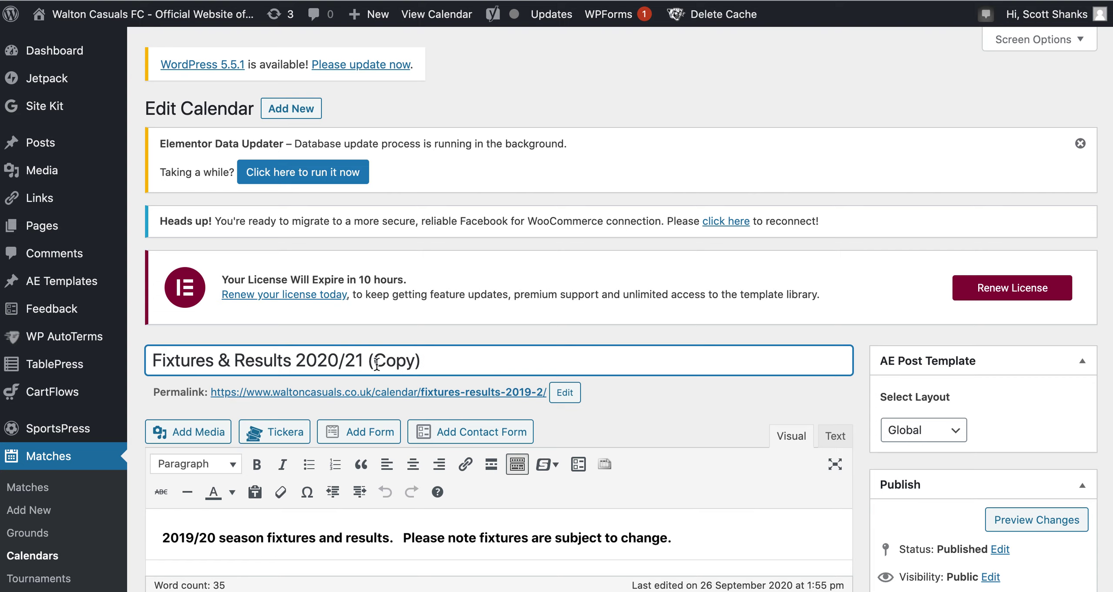
{"action": "key", "text": "BackSpace"}
{"action": "key", "text": "BackSpace"}
{"action": "key", "text": "BackSpace"}
{"action": "key", "text": "BackSpace"}
{"action": "key", "text": "BackSpace"}
{"action": "key", "text": "BackSpace"}
Change the calendar's permalink slug to fixtures-results-2020-21
{"action": "left_click", "coordinate": [565, 393]}
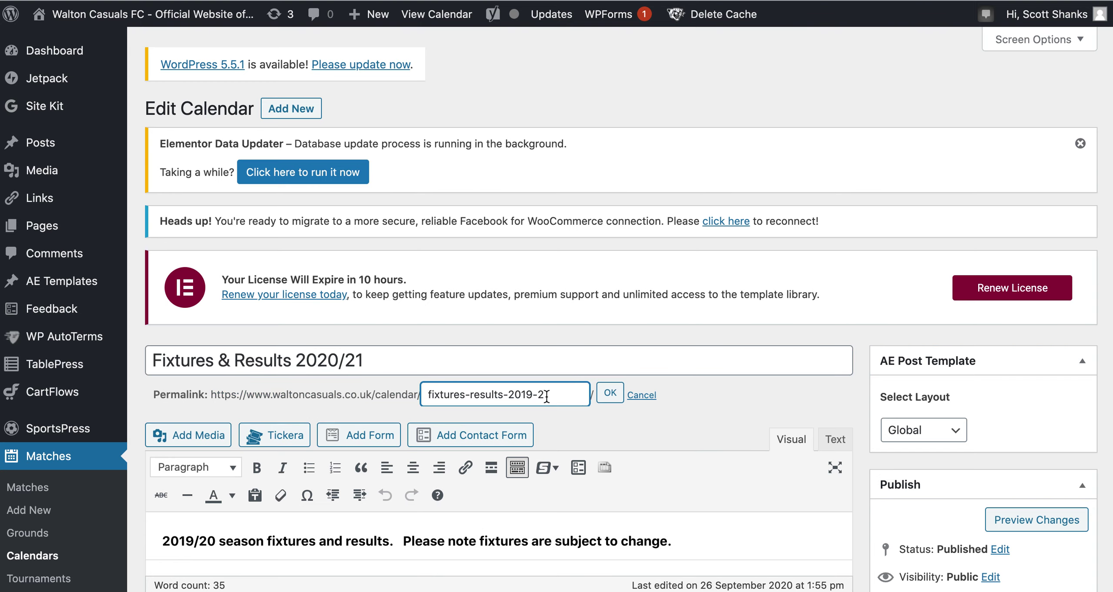
{"action": "left_click", "coordinate": [533, 395]}
{"action": "key", "text": "BackSpace"}
{"action": "key", "text": "BackSpace"}
{"action": "type", "text": "20"}
{"action": "left_click", "coordinate": [610, 393]}
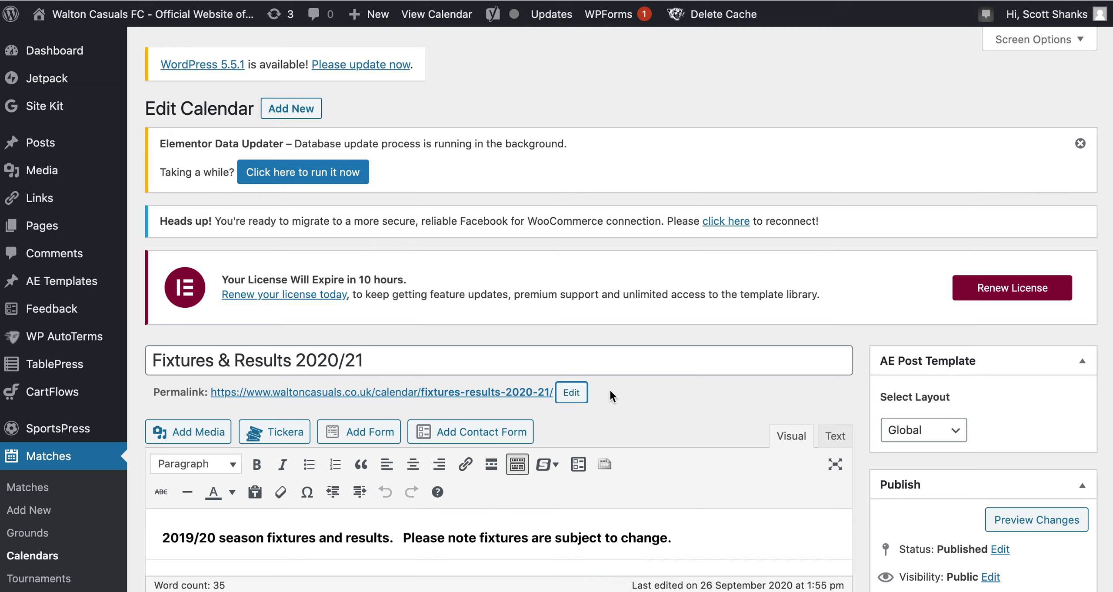
Change the year in the bold opening line from 2019/20 to 2020/21
{"action": "scroll", "coordinate": [610, 391], "scroll_direction": "down", "scroll_amount": 7}
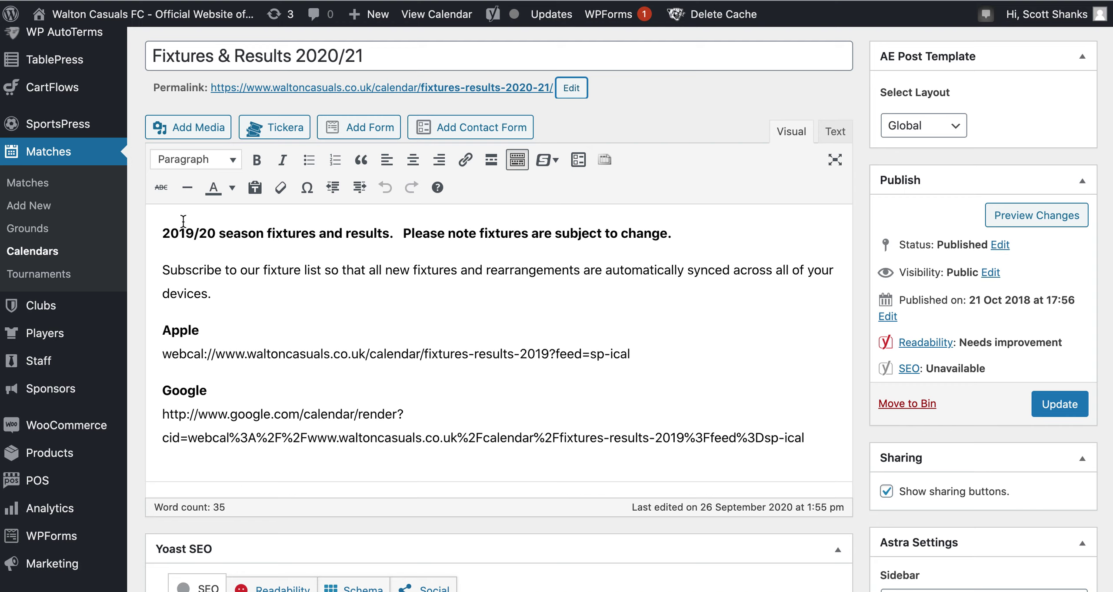
{"action": "left_click", "coordinate": [194, 233]}
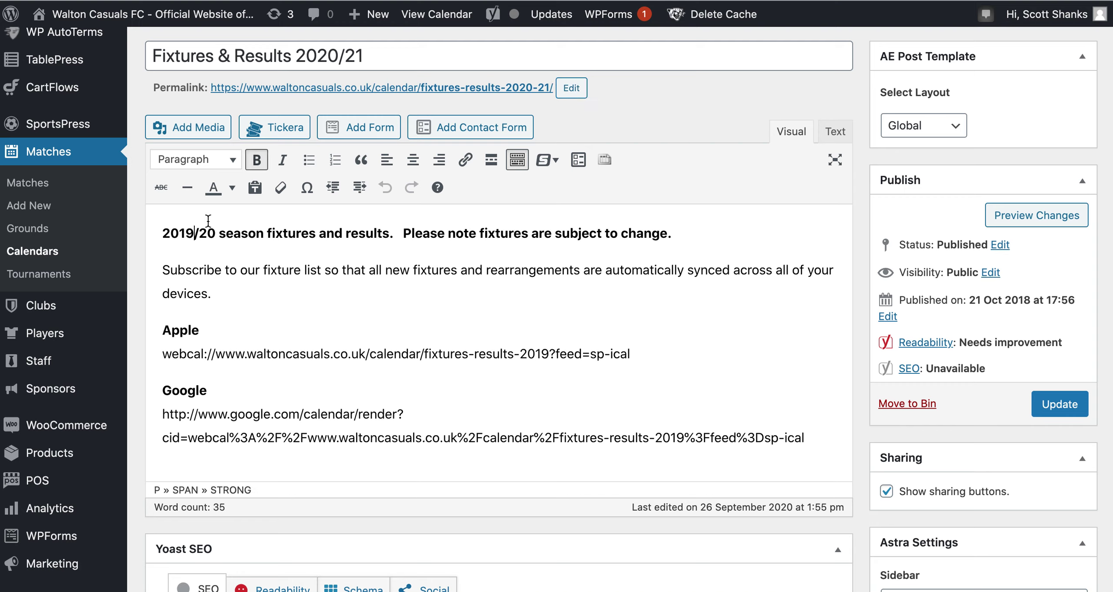
{"action": "key", "text": "BackSpace"}
{"action": "key", "text": "BackSpace"}
{"action": "type", "text": "20"}
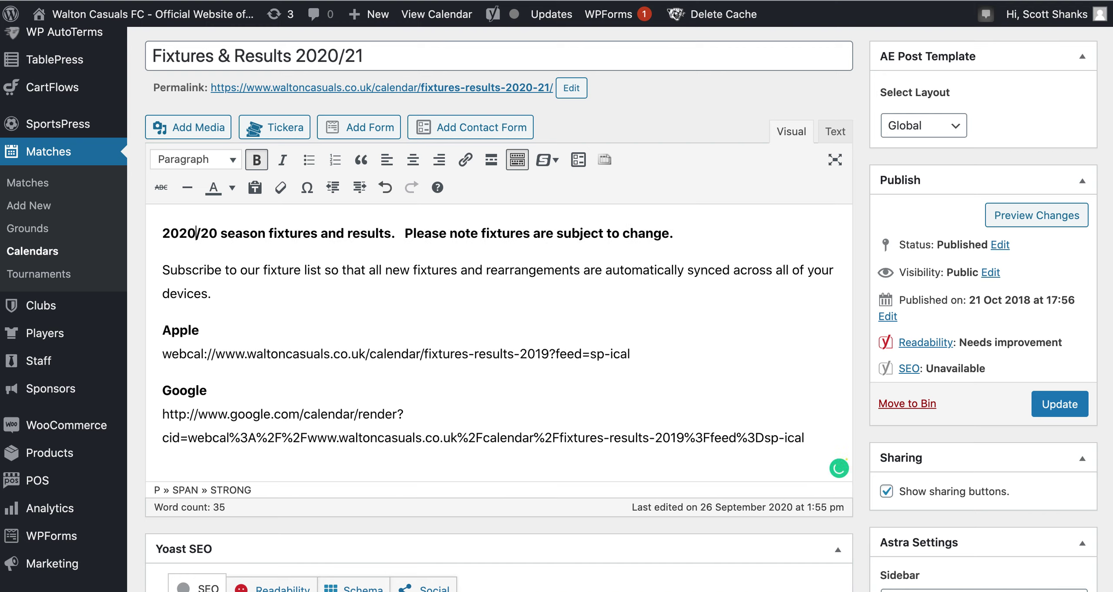
{"action": "left_click", "coordinate": [217, 233]}
{"action": "key", "text": "BackSpace"}
{"action": "type", "text": "1"}
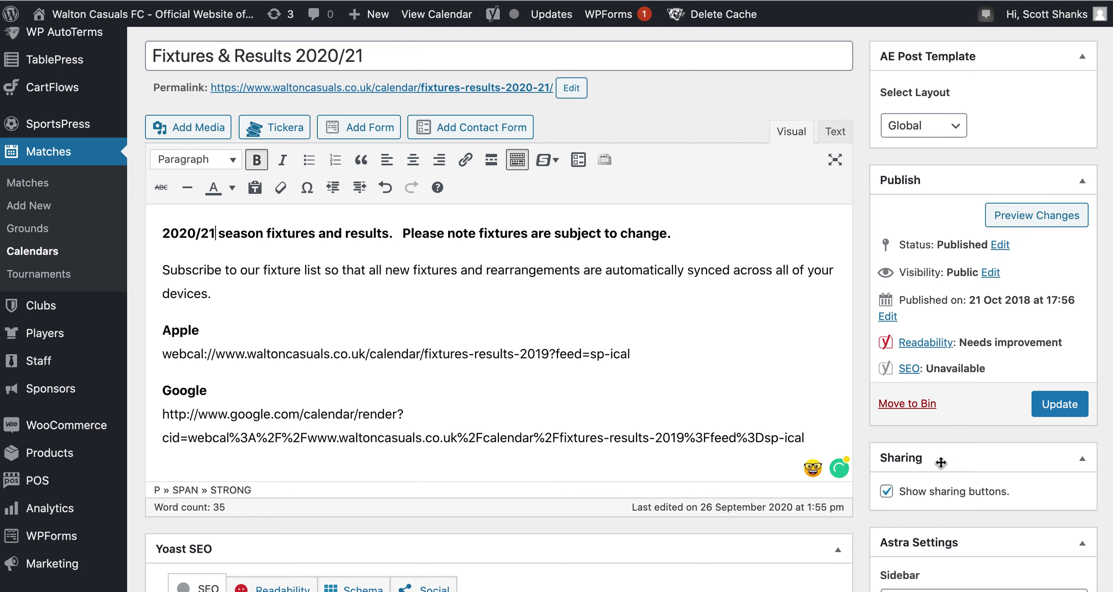
Replace the calendar's 2019/20 season with 2020/21 in the Details box
{"action": "scroll", "coordinate": [943, 368], "scroll_direction": "down", "scroll_amount": 8}
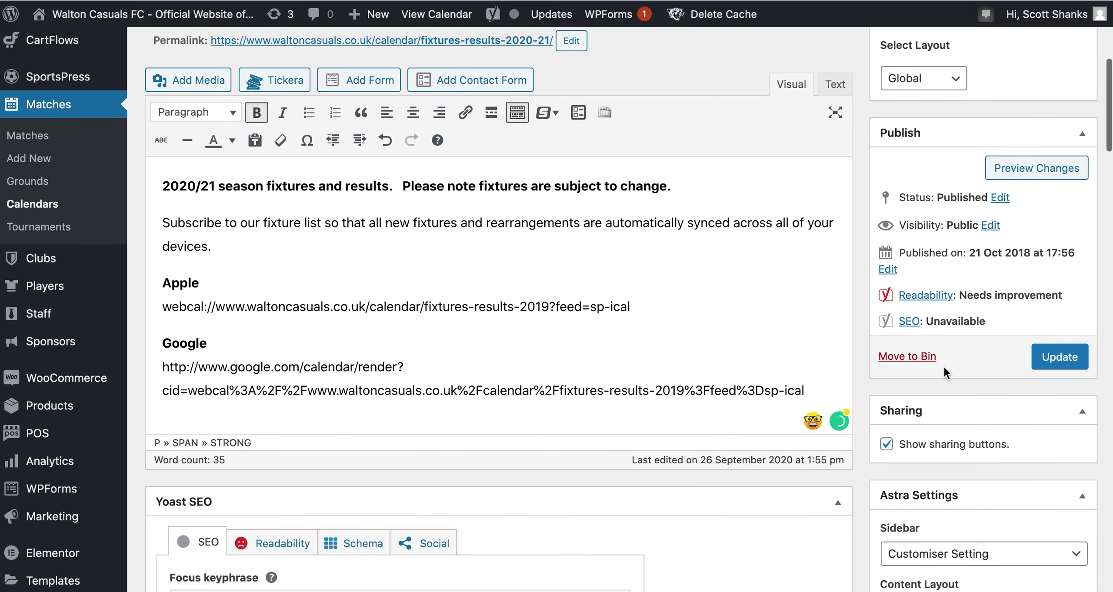
{"action": "scroll", "coordinate": [943, 365], "scroll_direction": "down", "scroll_amount": 10}
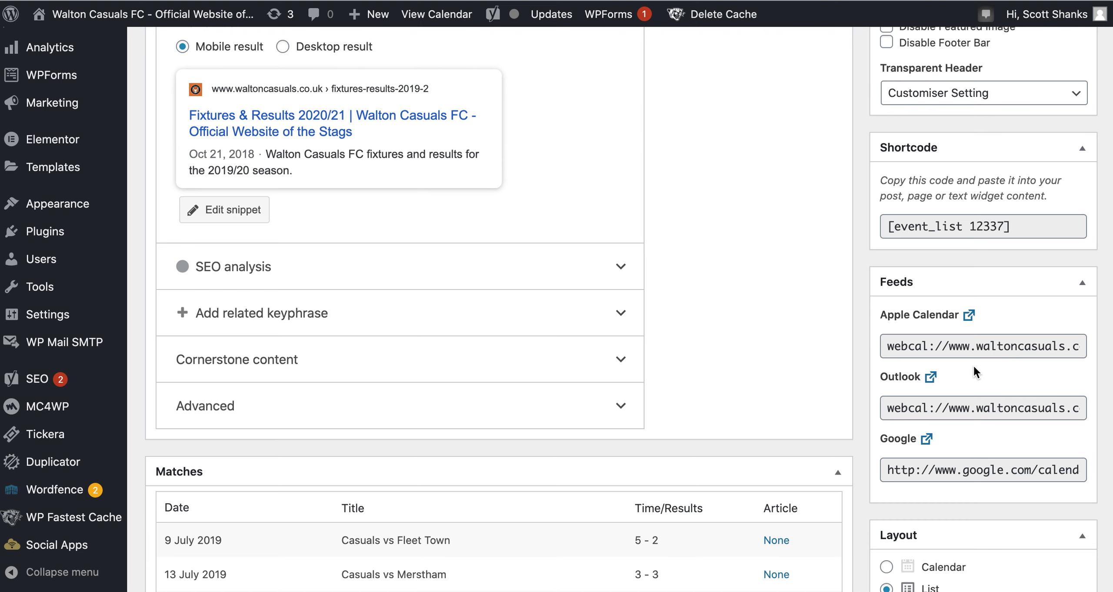
{"action": "scroll", "coordinate": [974, 369], "scroll_direction": "down", "scroll_amount": 7}
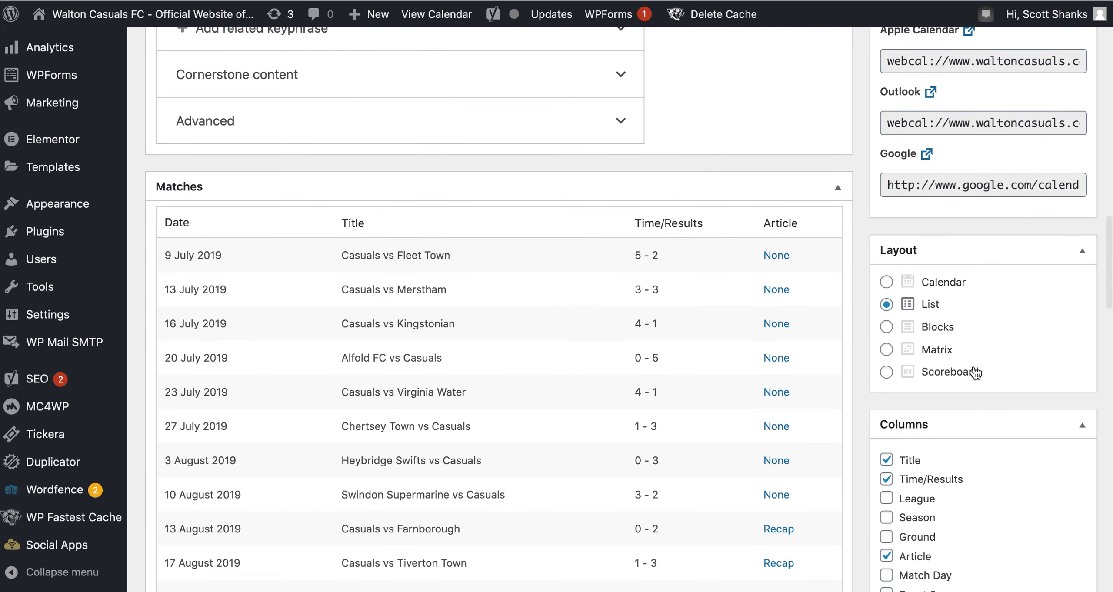
{"action": "scroll", "coordinate": [973, 368], "scroll_direction": "down", "scroll_amount": 9}
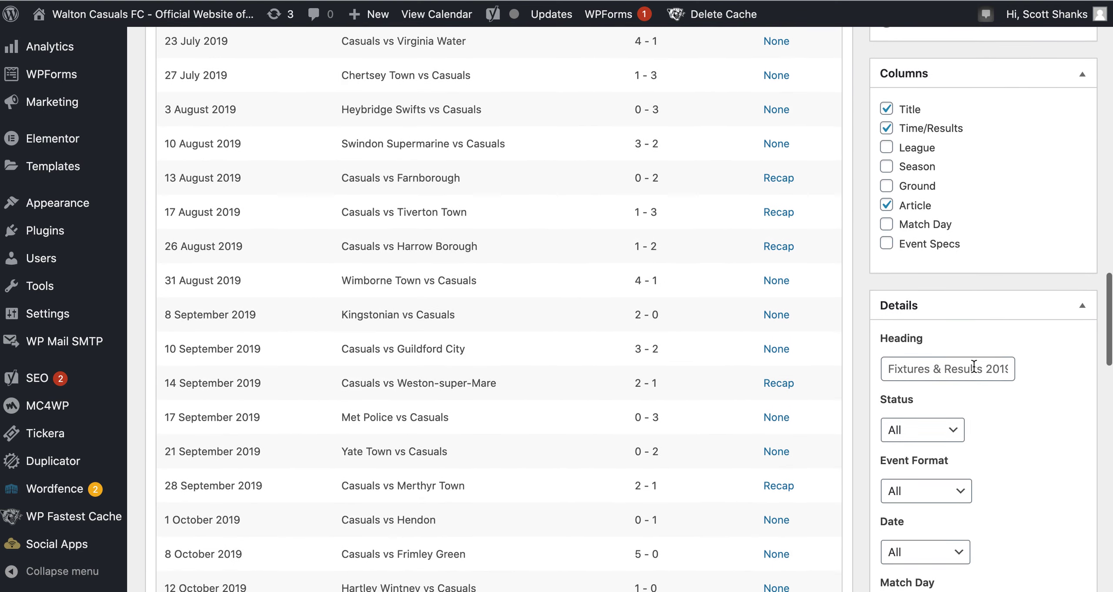
{"action": "scroll", "coordinate": [974, 366], "scroll_direction": "down", "scroll_amount": 5}
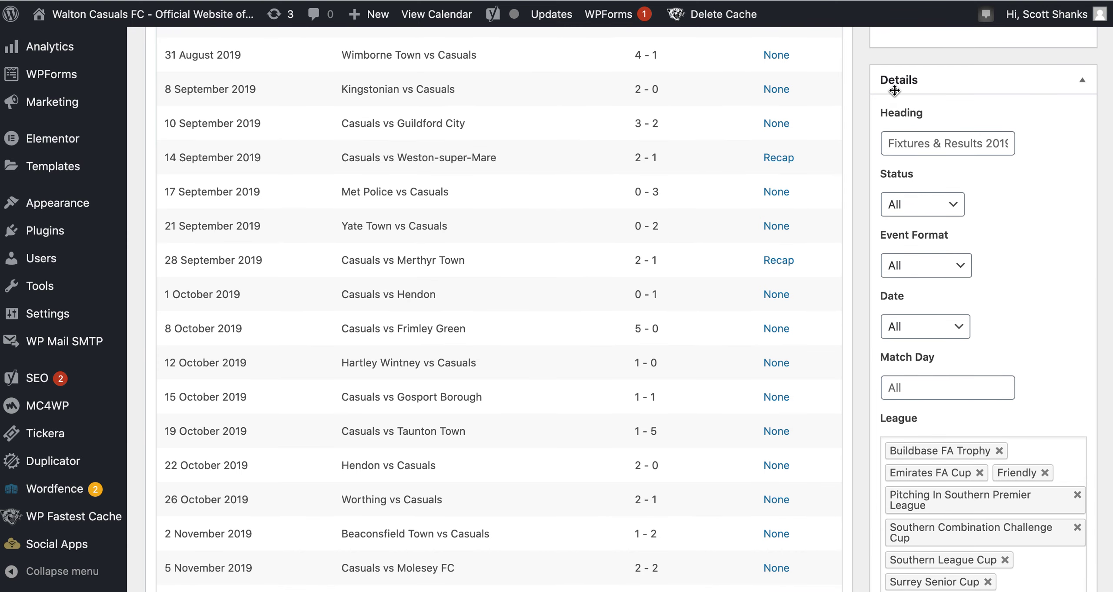
{"action": "left_click", "coordinate": [943, 145]}
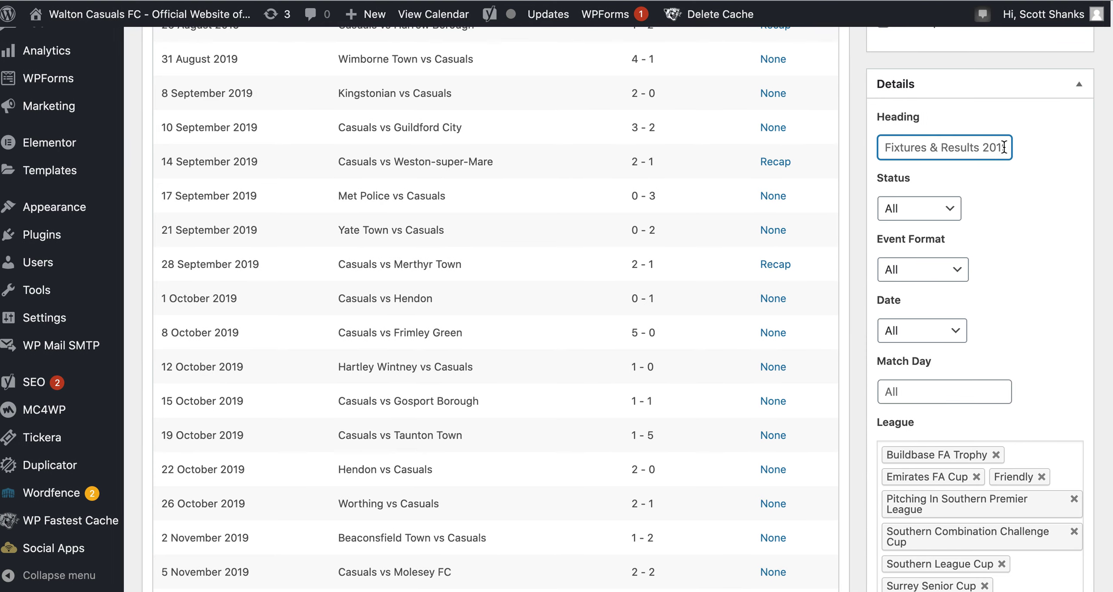
{"action": "scroll", "coordinate": [956, 147], "scroll_direction": "down", "scroll_amount": 6}
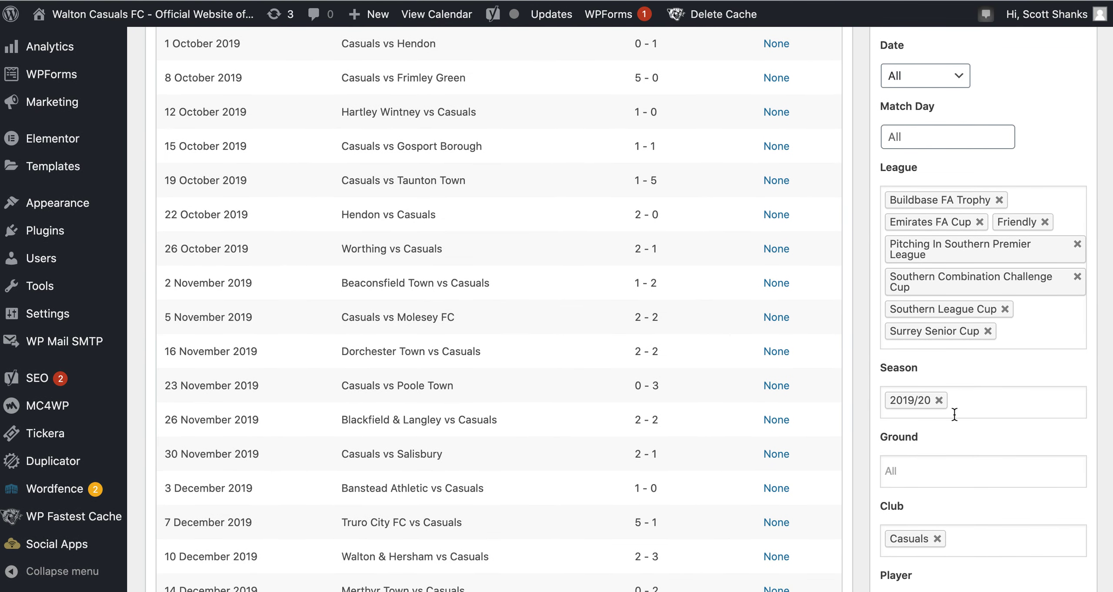
{"action": "left_click", "coordinate": [939, 400]}
{"action": "left_click", "coordinate": [939, 402]}
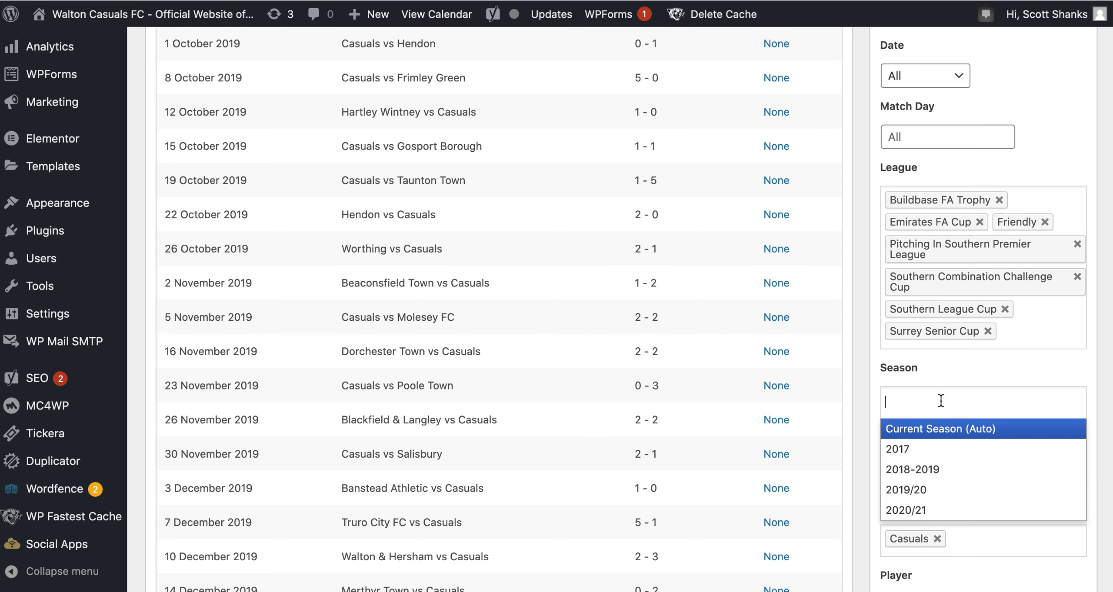
{"action": "left_click", "coordinate": [926, 509]}
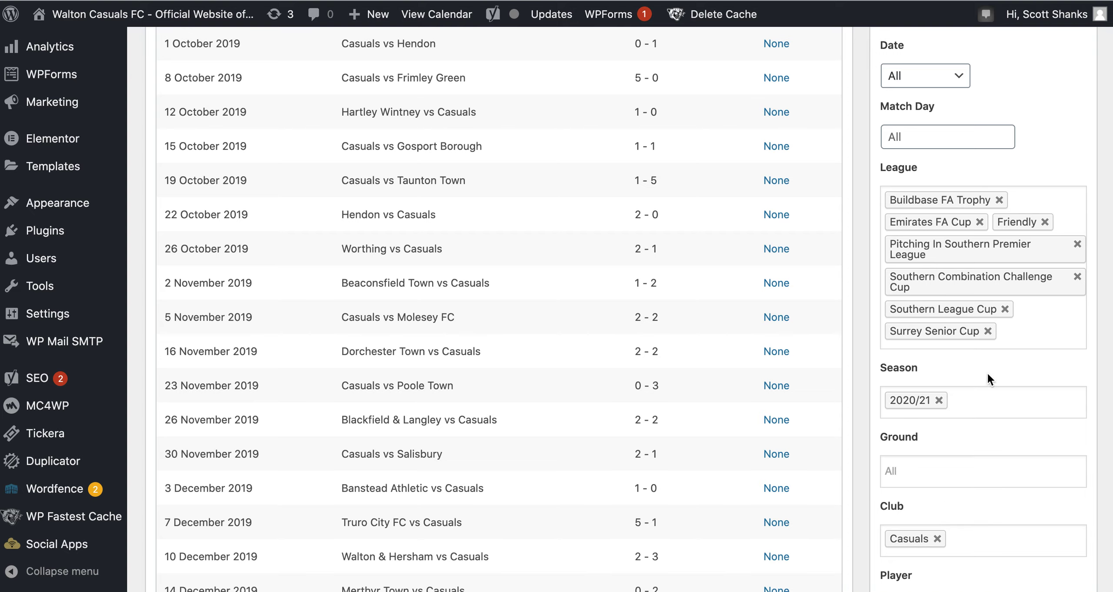
Save the calendar with Update and switch over to the MindNode plan
{"action": "scroll", "coordinate": [986, 373], "scroll_direction": "down", "scroll_amount": 5}
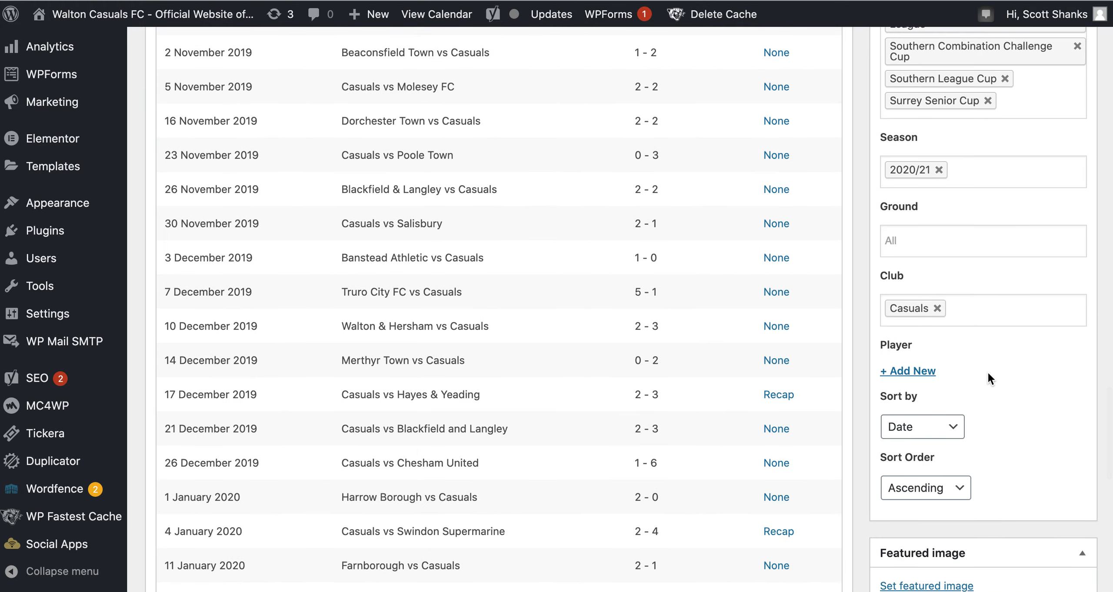
{"action": "scroll", "coordinate": [988, 376], "scroll_direction": "down", "scroll_amount": 5}
{"action": "scroll", "coordinate": [987, 375], "scroll_direction": "down", "scroll_amount": 8}
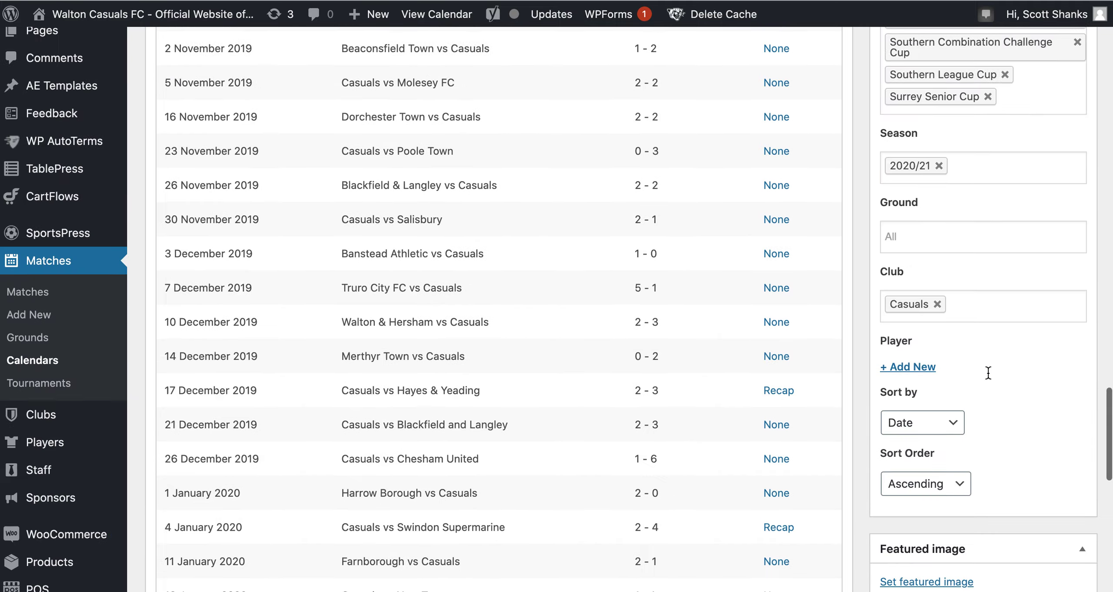
{"action": "scroll", "coordinate": [987, 372], "scroll_direction": "up", "scroll_amount": 20}
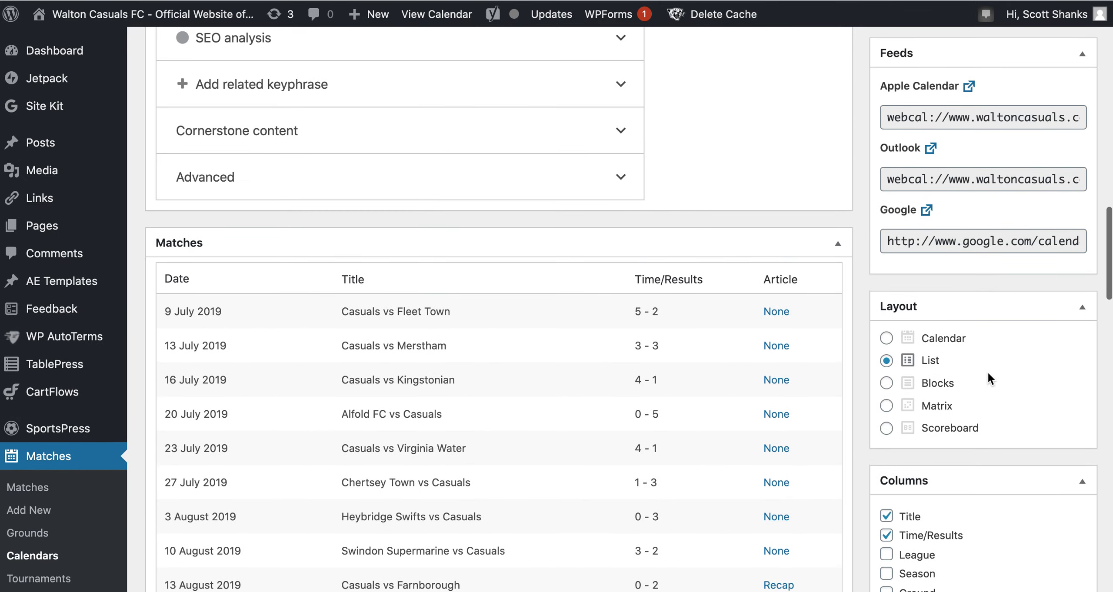
{"action": "scroll", "coordinate": [994, 347], "scroll_direction": "up", "scroll_amount": 5}
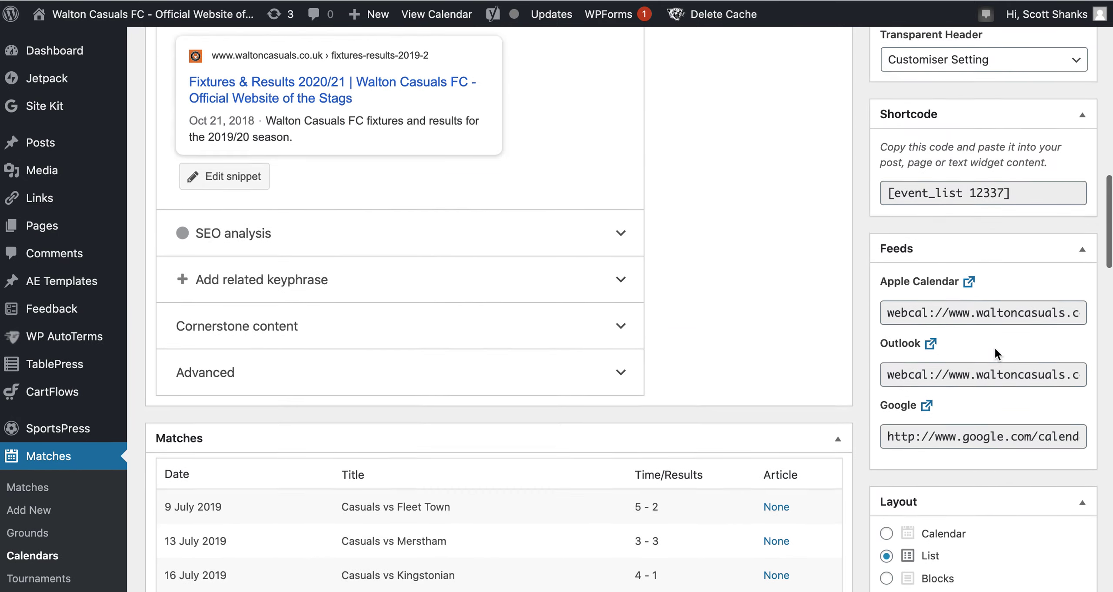
{"action": "scroll", "coordinate": [995, 347], "scroll_direction": "up", "scroll_amount": 15}
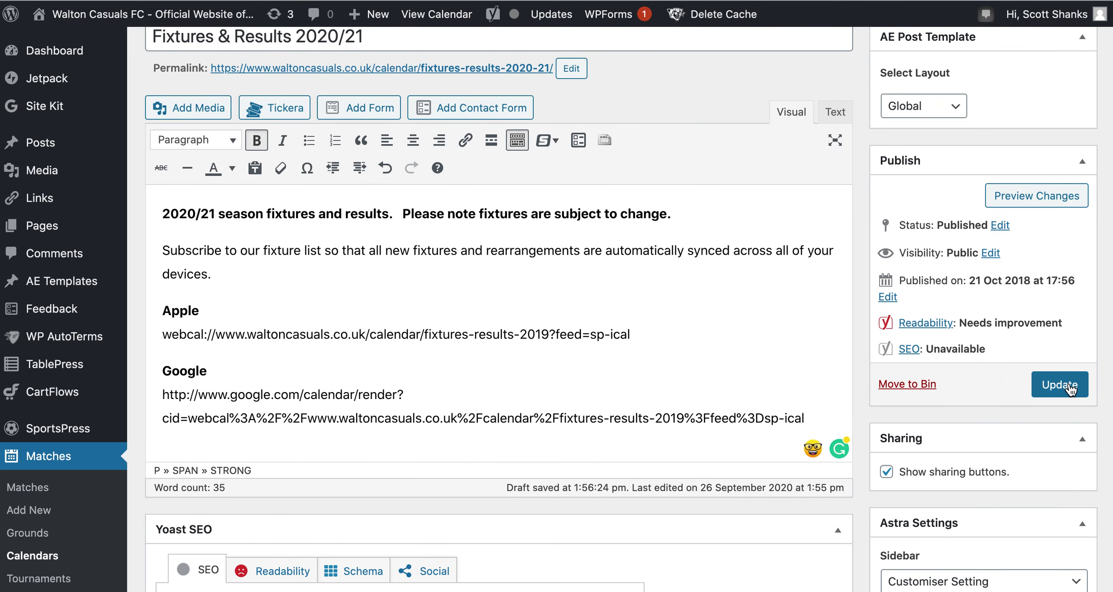
{"action": "left_click", "coordinate": [1069, 389]}
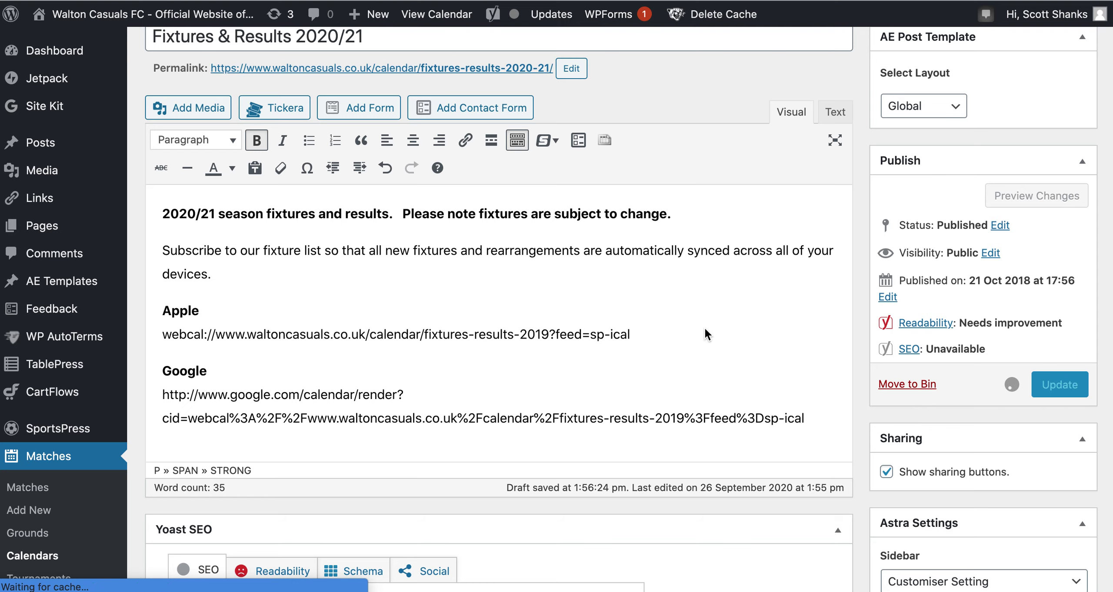
{"action": "key", "text": "super+Tab"}
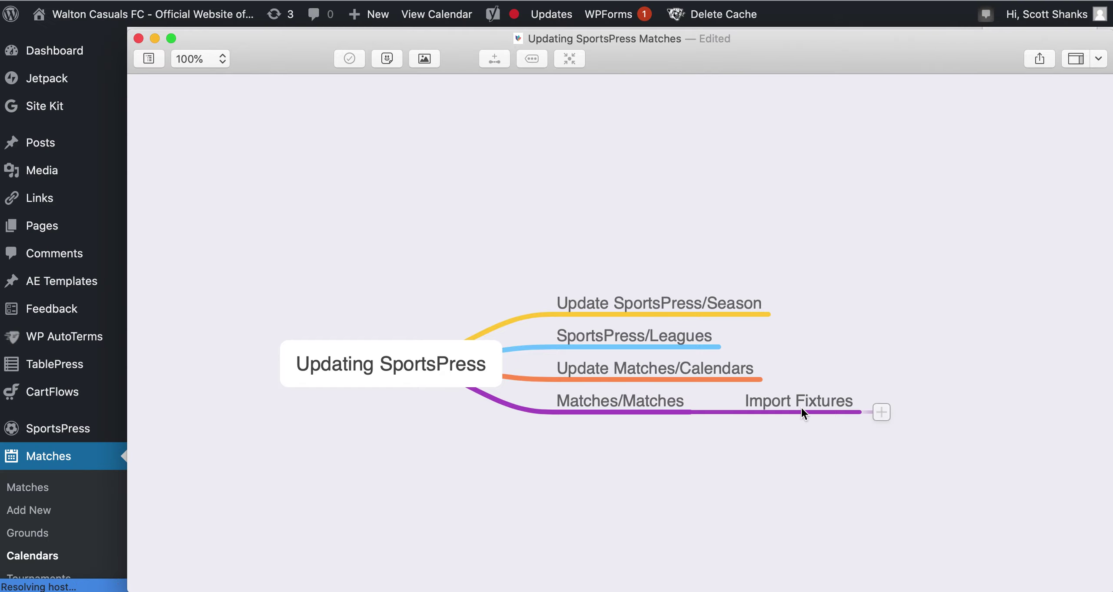
Review the Import Fixtures branch, then go back to WordPress's Matches list
{"action": "scroll", "coordinate": [72, 455], "scroll_direction": "down", "scroll_amount": 5}
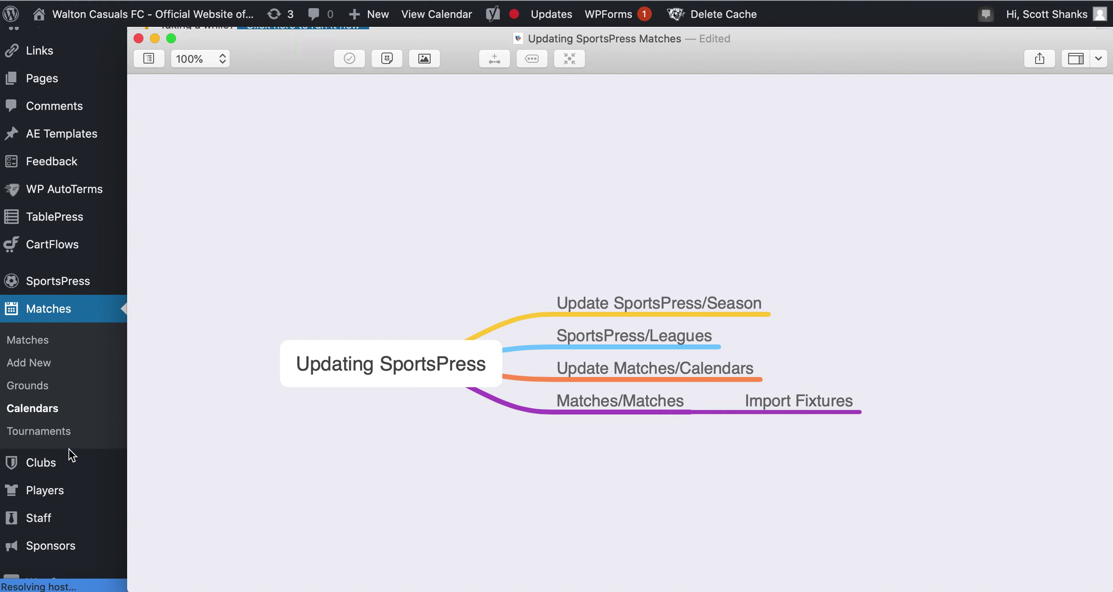
{"action": "left_click", "coordinate": [31, 333]}
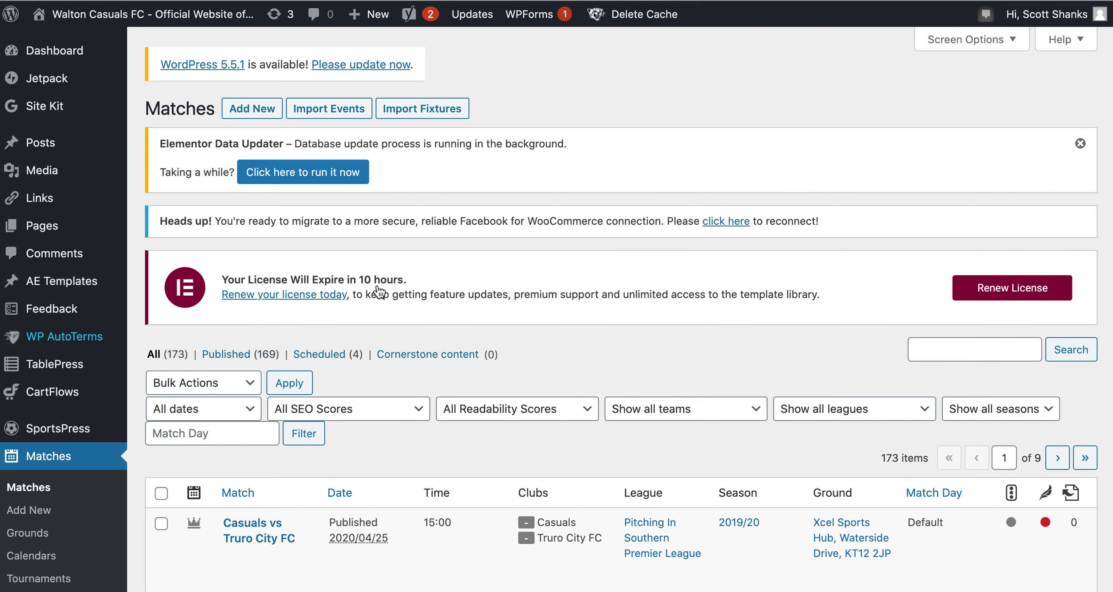
Open the Matches Import Fixtures page, then bring the fixtures spreadsheet forward in Excel
{"action": "scroll", "coordinate": [401, 362], "scroll_direction": "down", "scroll_amount": 4}
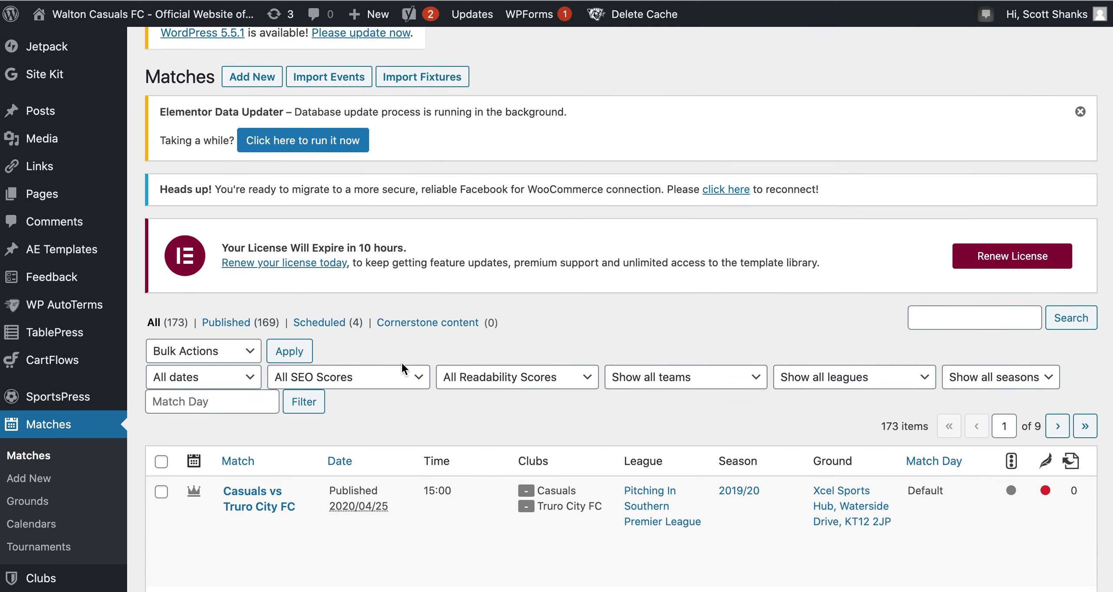
{"action": "scroll", "coordinate": [401, 362], "scroll_direction": "up", "scroll_amount": 2}
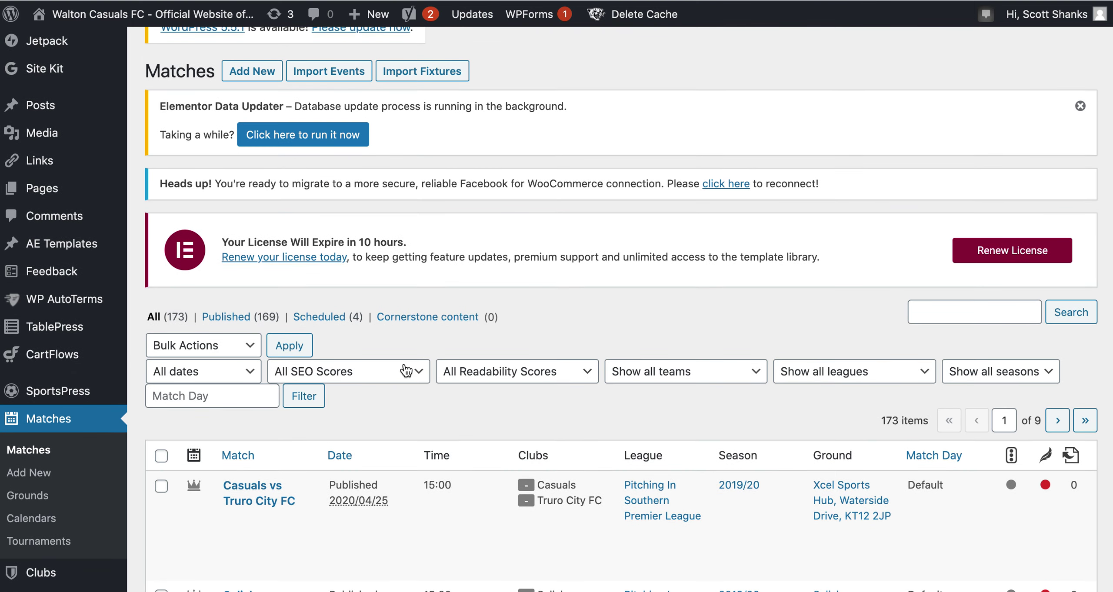
{"action": "left_click", "coordinate": [424, 72]}
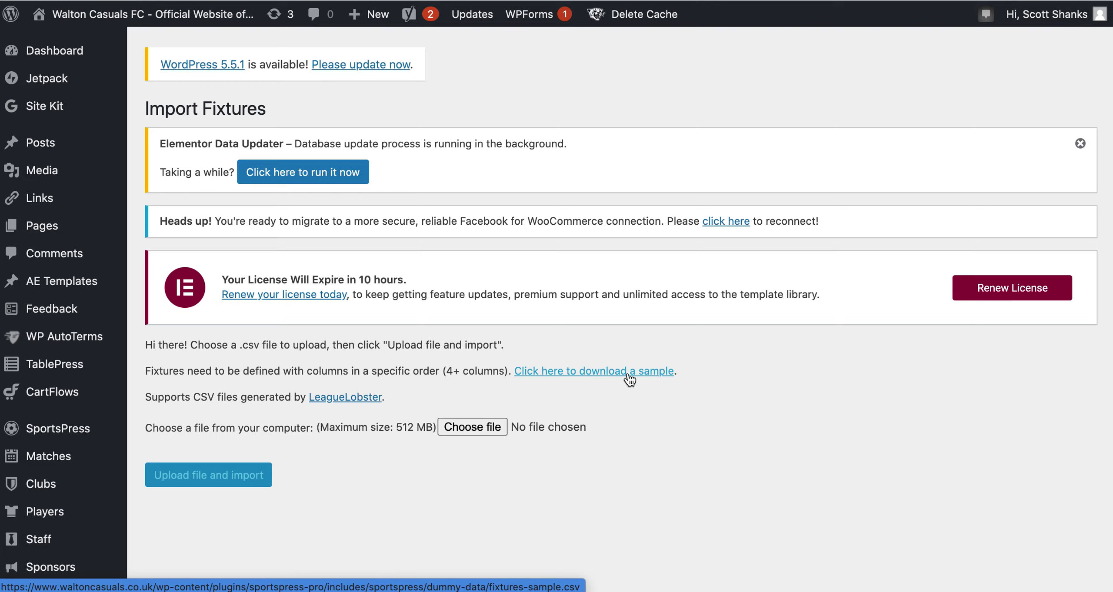
{"action": "mouse_move", "coordinate": [616, 589]}
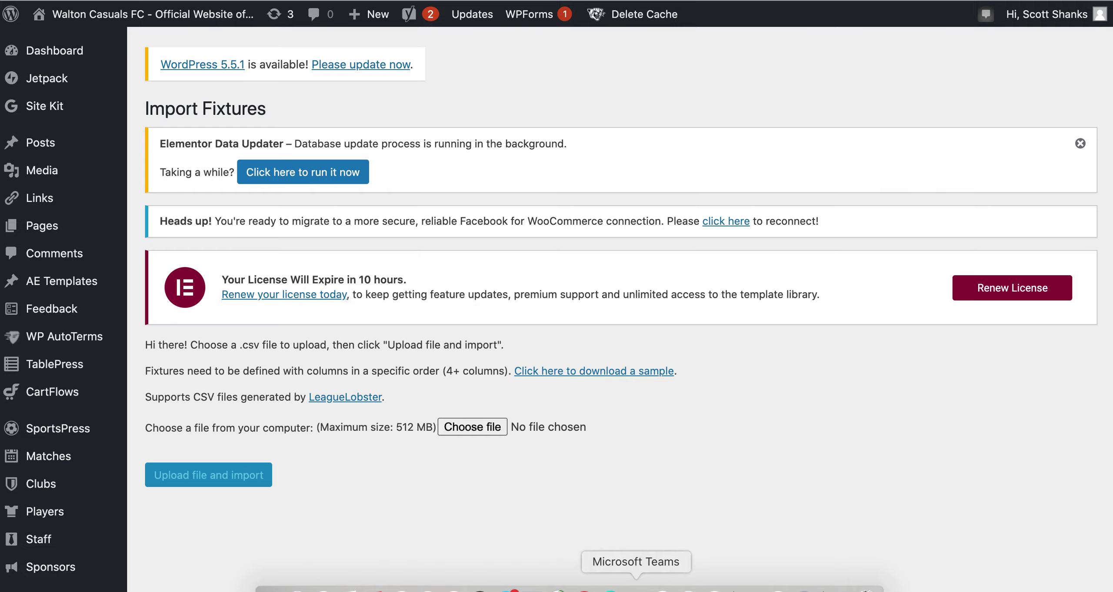
{"action": "left_click", "coordinate": [751, 589]}
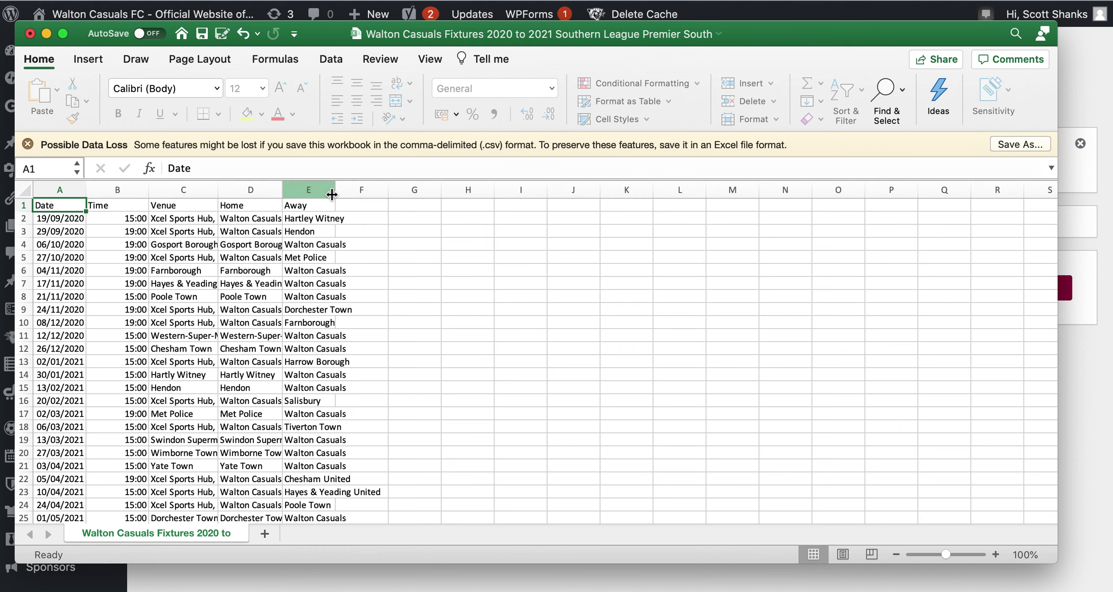
Widen the Home and Away columns to review the fixtures, then return to WordPress
{"action": "left_click_drag", "start_coordinate": [335, 191], "coordinate": [389, 192]}
{"action": "left_click_drag", "start_coordinate": [282, 189], "coordinate": [311, 188]}
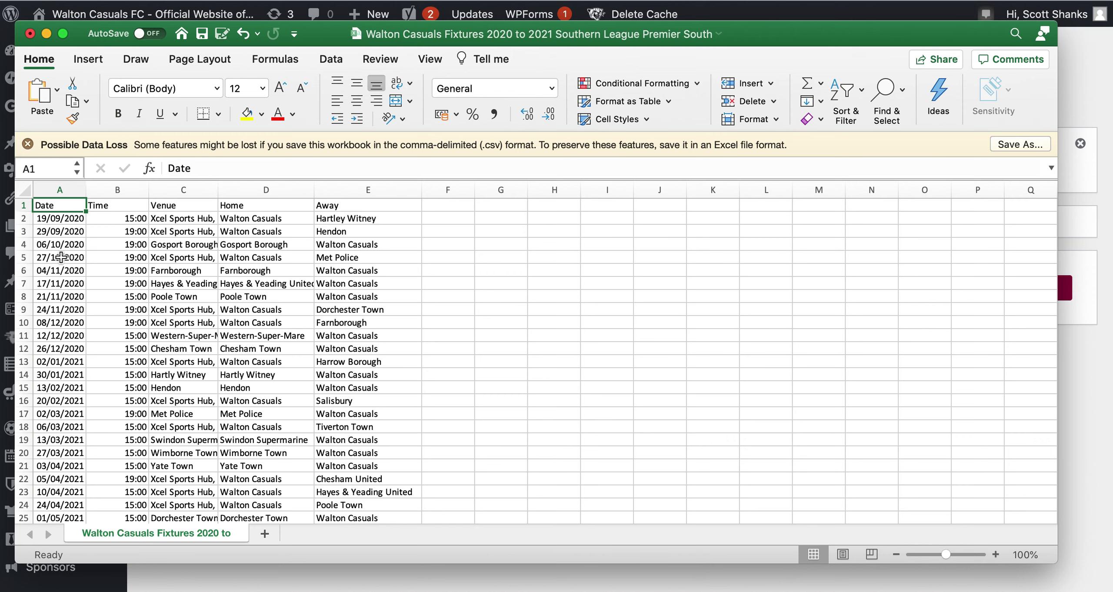
{"action": "scroll", "coordinate": [227, 388], "scroll_direction": "down", "scroll_amount": 5}
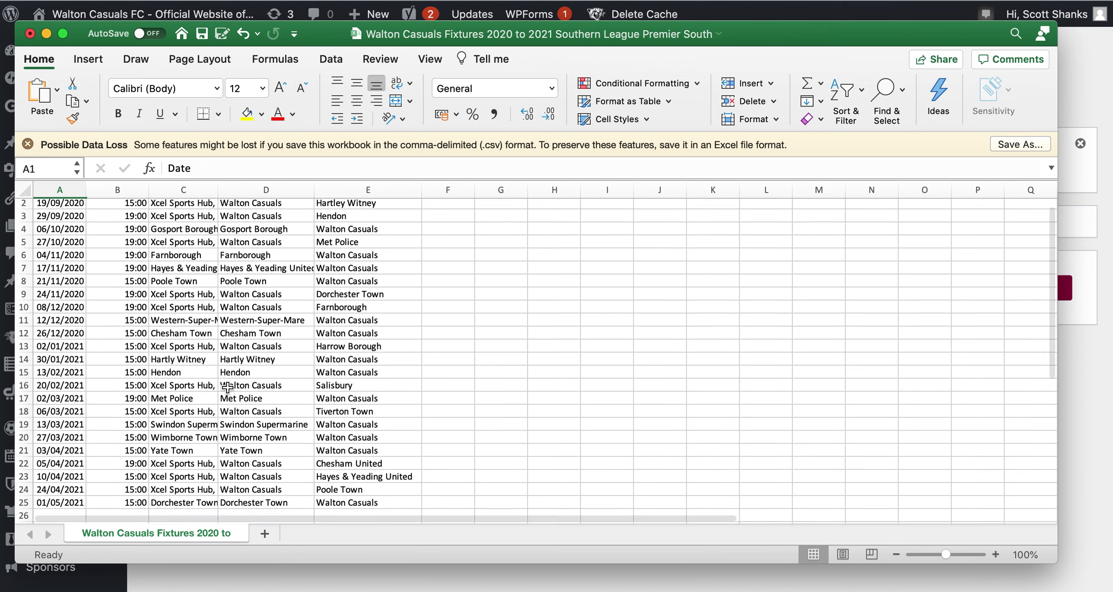
{"action": "scroll", "coordinate": [226, 387], "scroll_direction": "up", "scroll_amount": 5}
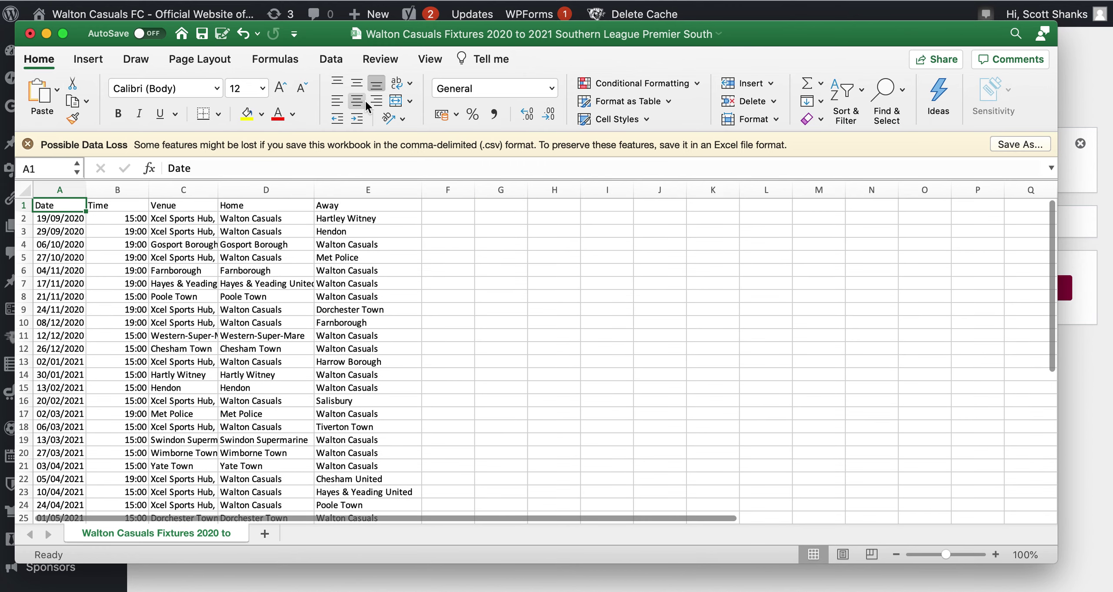
{"action": "left_click", "coordinate": [1081, 92]}
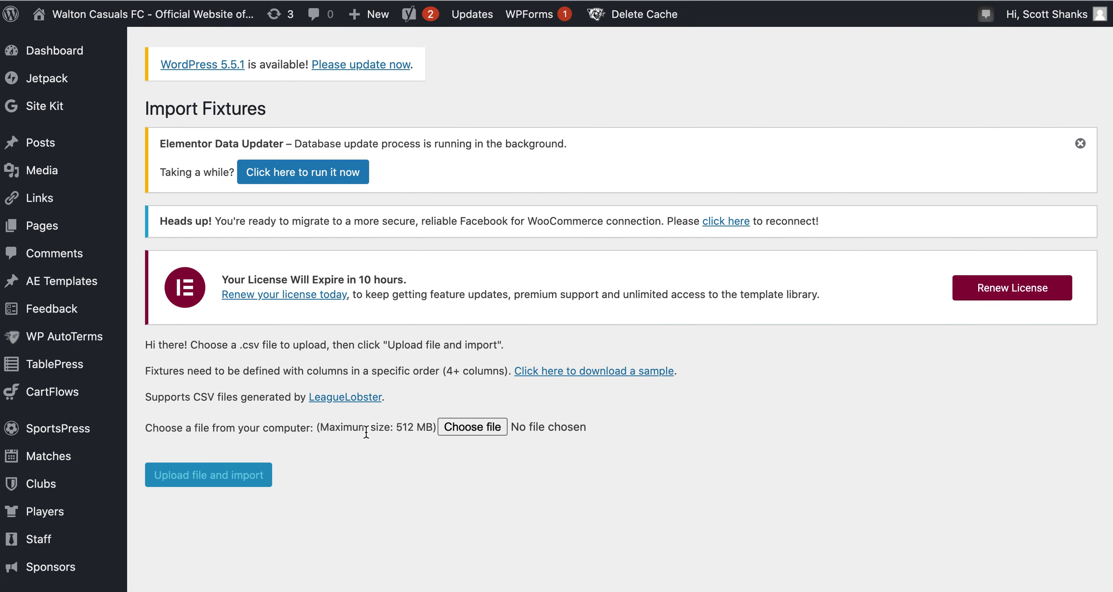
Choose the Walton Casuals fixtures CSV and upload it for import
{"action": "left_click", "coordinate": [488, 427]}
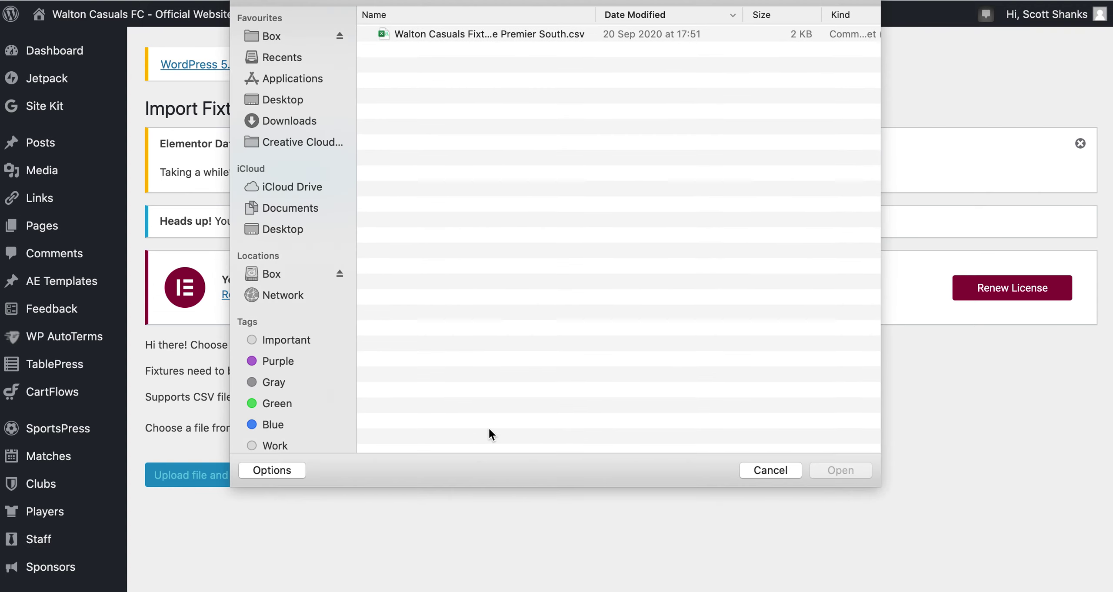
{"action": "double_click", "coordinate": [472, 34]}
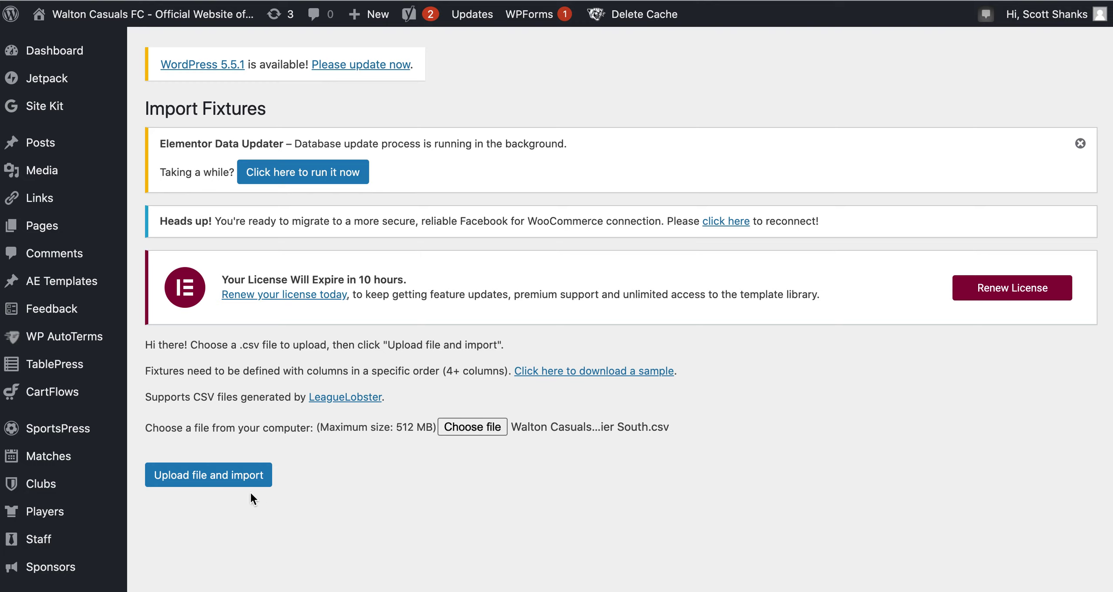
{"action": "left_click", "coordinate": [226, 483]}
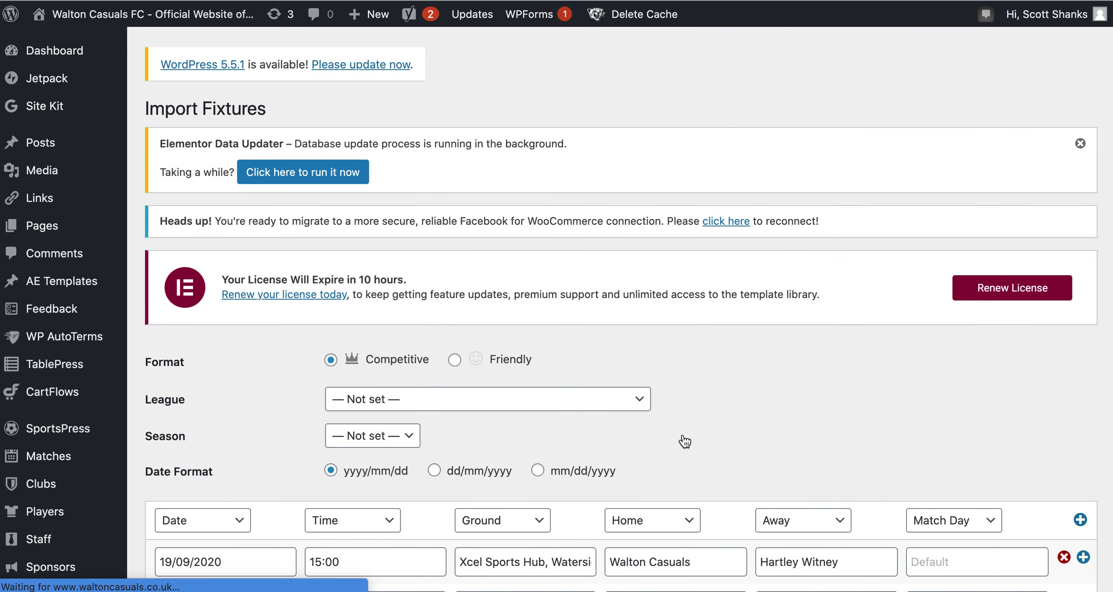
Assign Pitching In Southern Premier League, season 2020/21, and dd/mm/yyyy date format
{"action": "scroll", "coordinate": [687, 433], "scroll_direction": "down", "scroll_amount": 2}
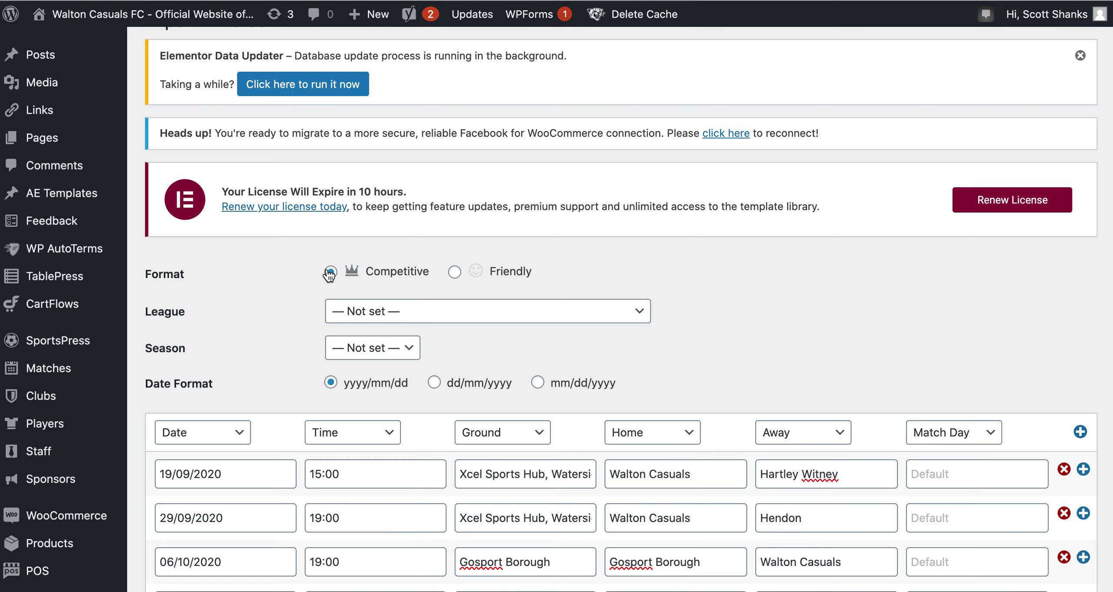
{"action": "left_click", "coordinate": [354, 312]}
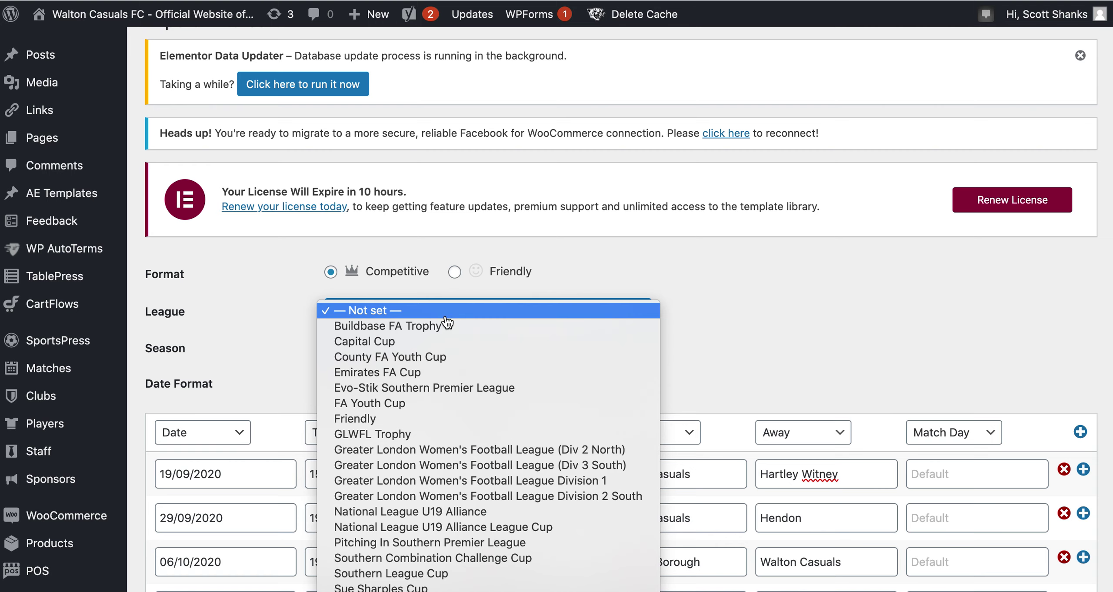
{"action": "left_click", "coordinate": [498, 545]}
{"action": "scroll", "coordinate": [742, 342], "scroll_direction": "down", "scroll_amount": 3}
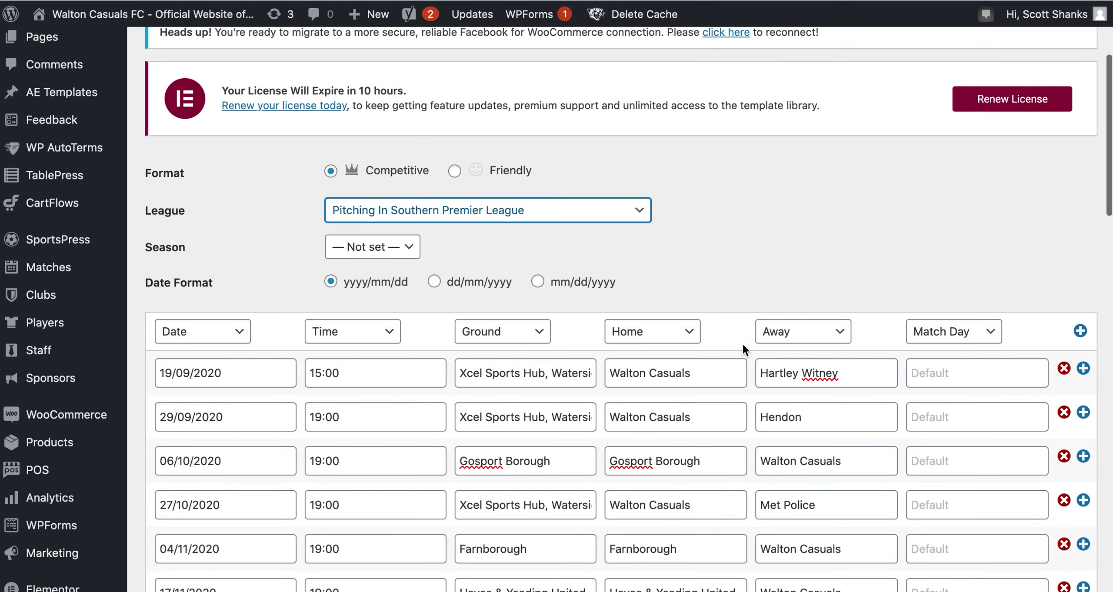
{"action": "left_click", "coordinate": [400, 225]}
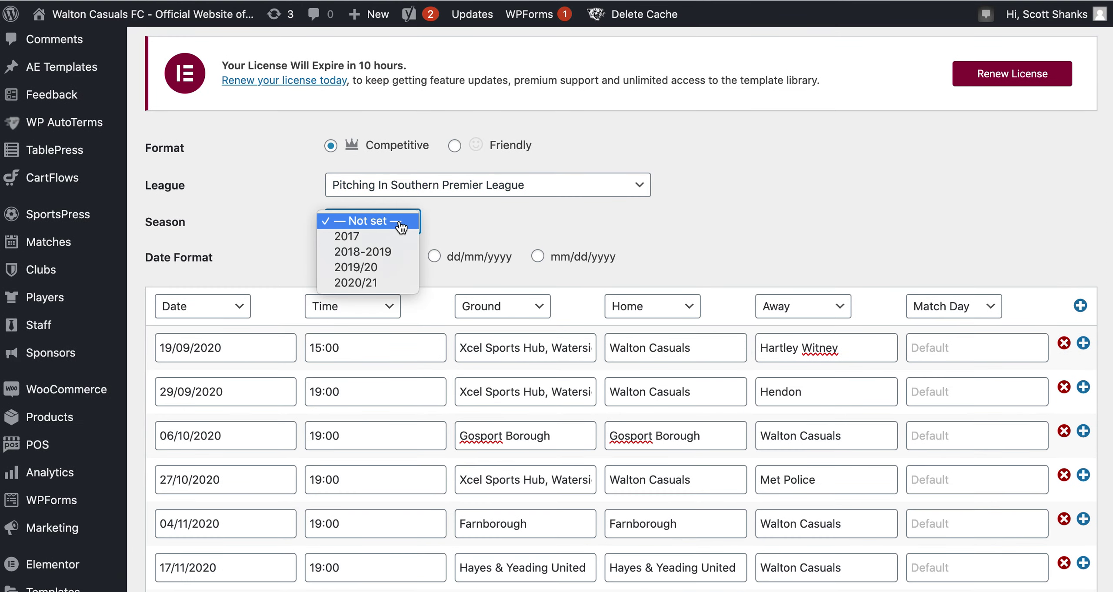
{"action": "left_click", "coordinate": [383, 284]}
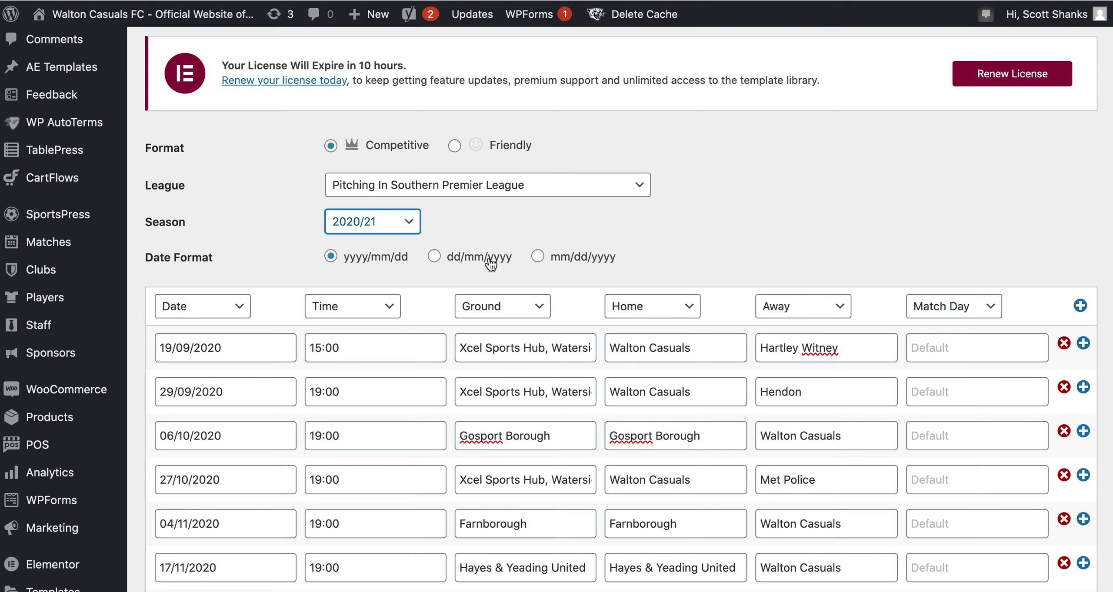
{"action": "left_click", "coordinate": [434, 257]}
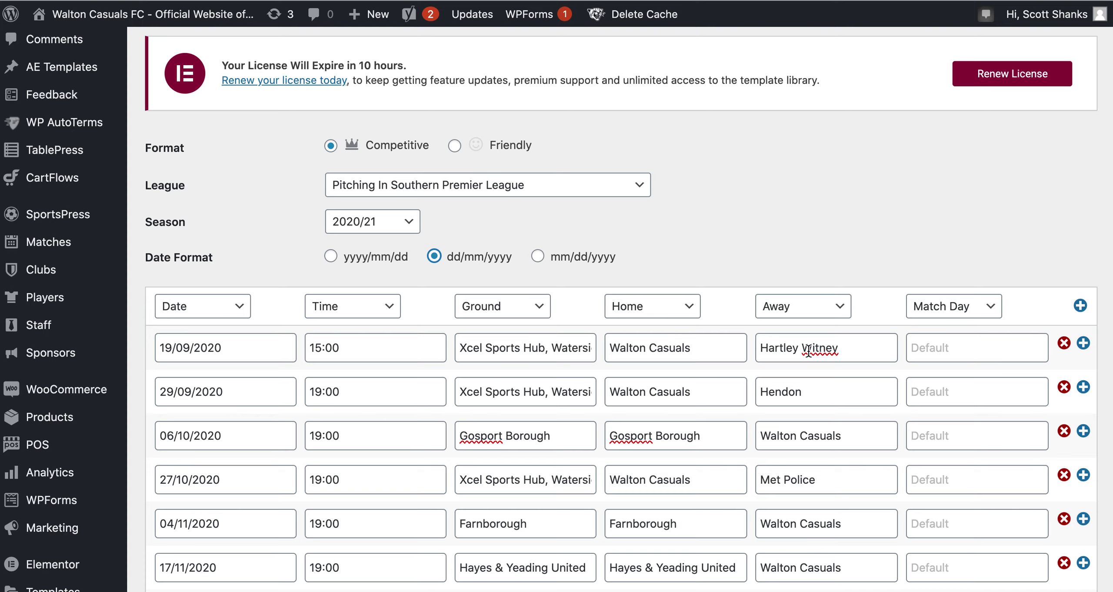
Delete the eight empty rows at the bottom of the fixtures table
{"action": "scroll", "coordinate": [808, 353], "scroll_direction": "down", "scroll_amount": 20}
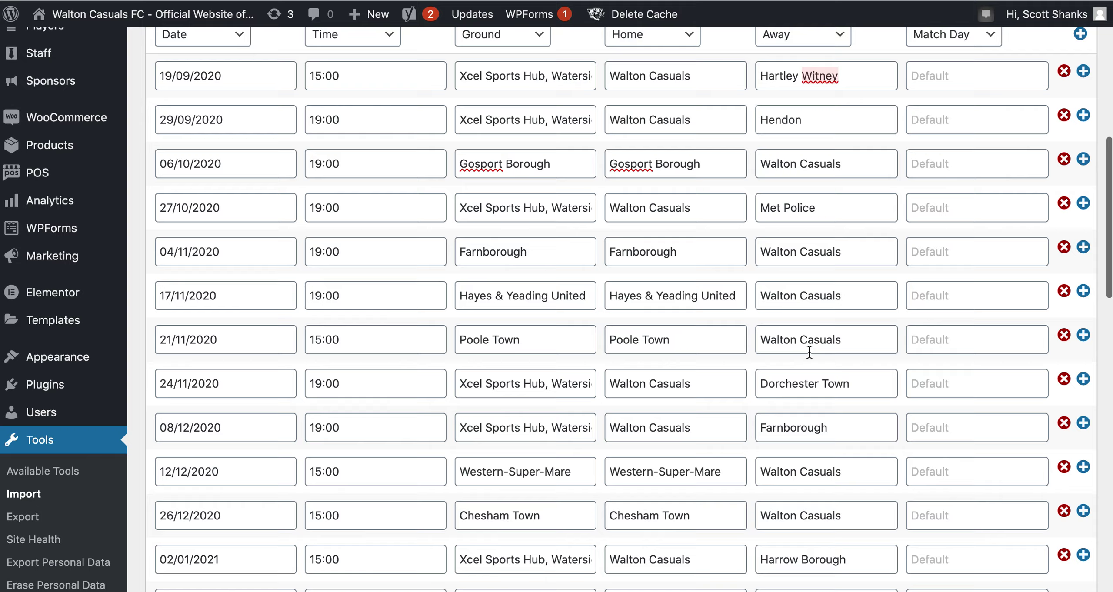
{"action": "scroll", "coordinate": [808, 353], "scroll_direction": "down", "scroll_amount": 8}
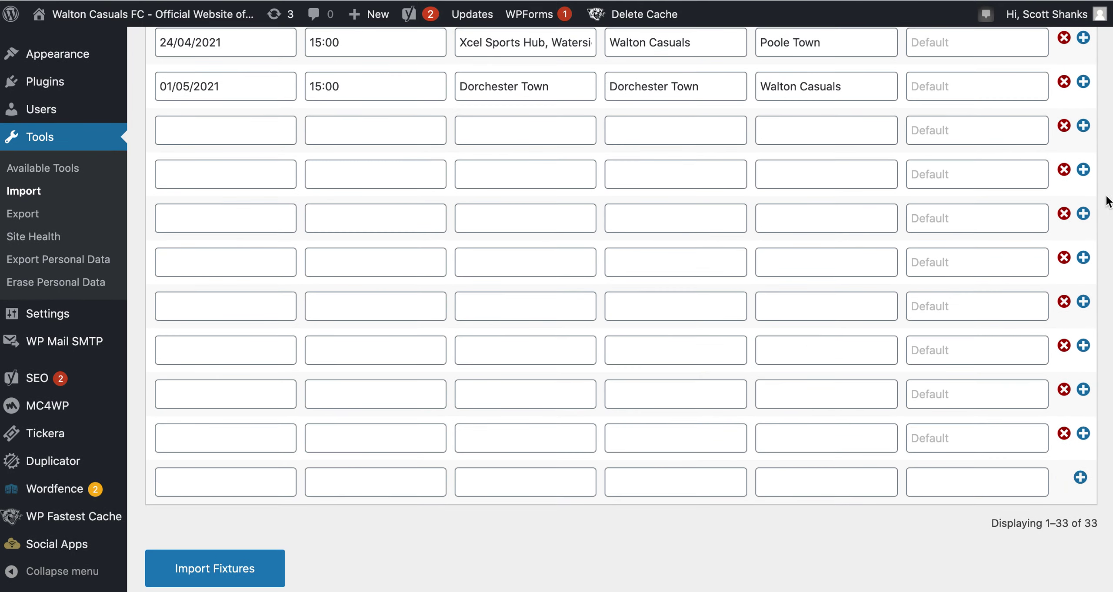
{"action": "left_click", "coordinate": [1064, 126]}
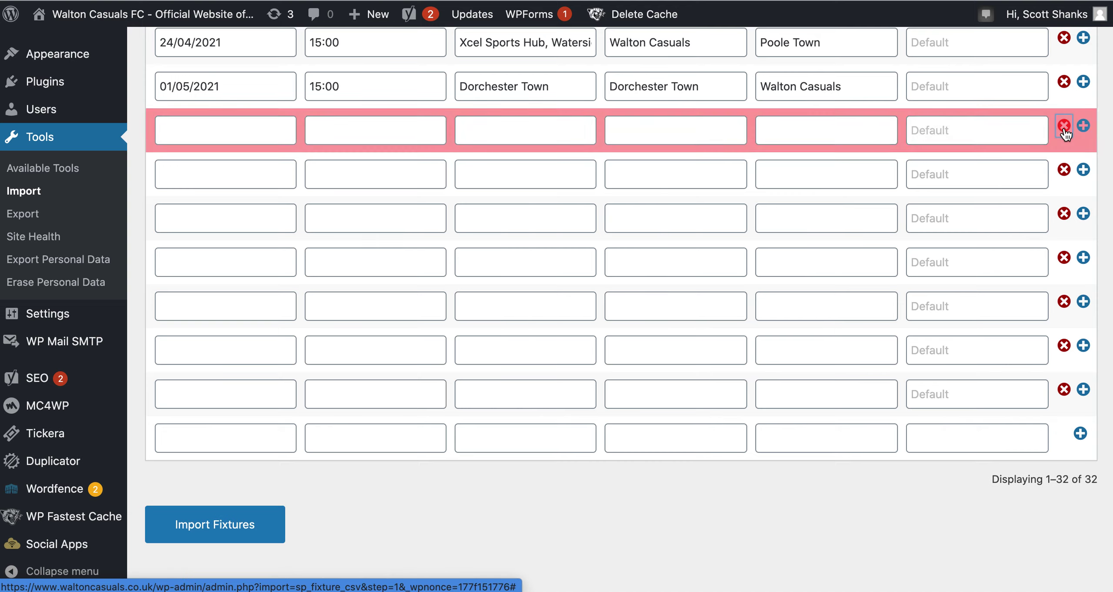
{"action": "left_click", "coordinate": [1063, 126]}
{"action": "left_click", "coordinate": [1063, 149]}
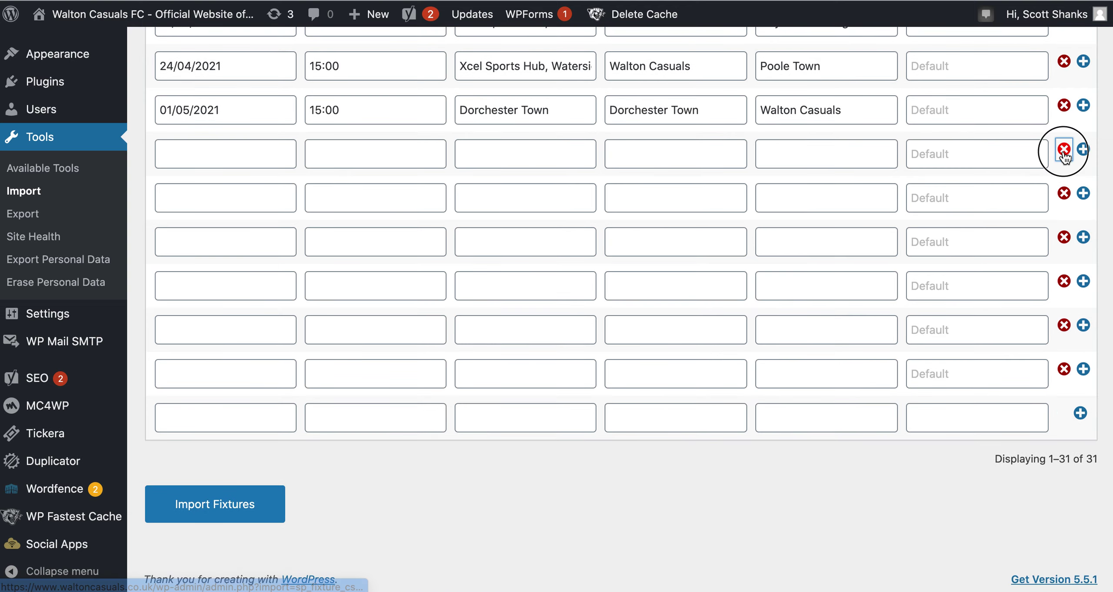
{"action": "left_click", "coordinate": [1064, 196]}
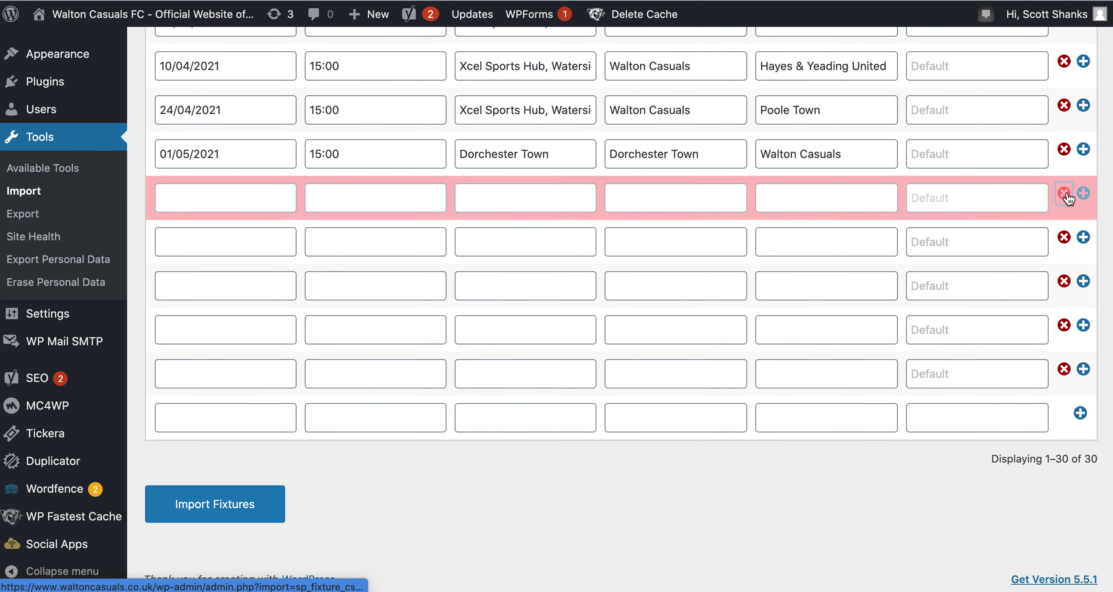
{"action": "left_click", "coordinate": [1065, 239]}
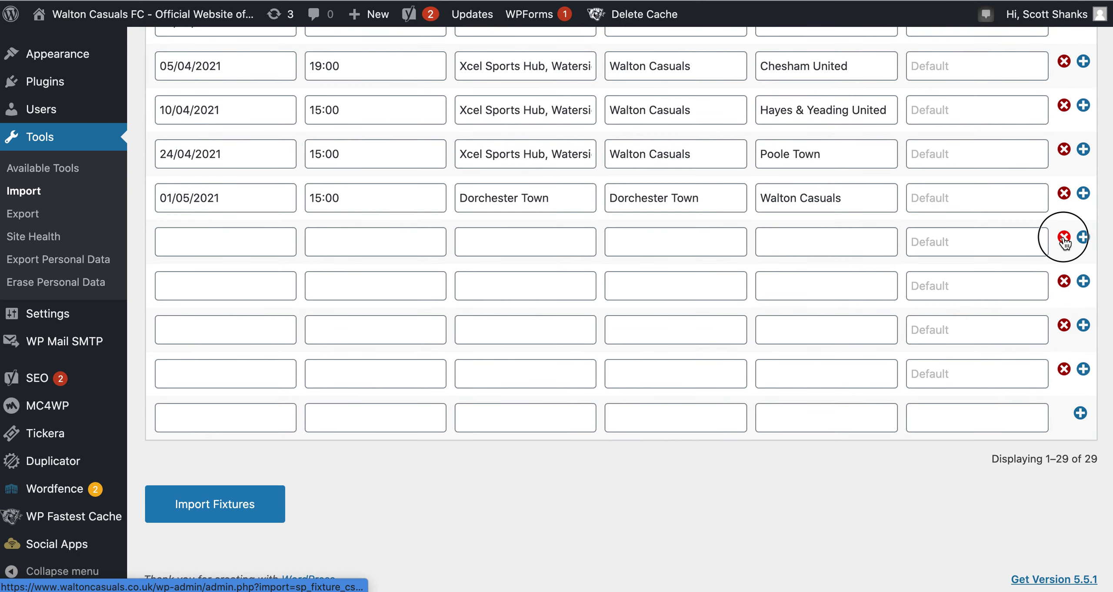
{"action": "left_click", "coordinate": [1064, 285]}
{"action": "left_click", "coordinate": [1065, 326]}
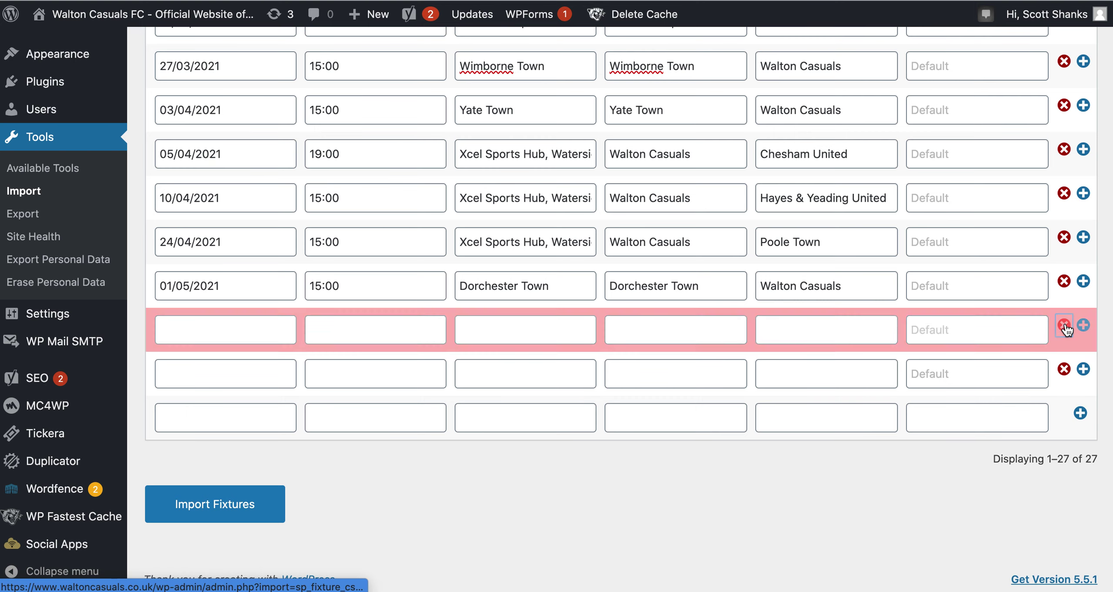
{"action": "left_click", "coordinate": [1064, 370]}
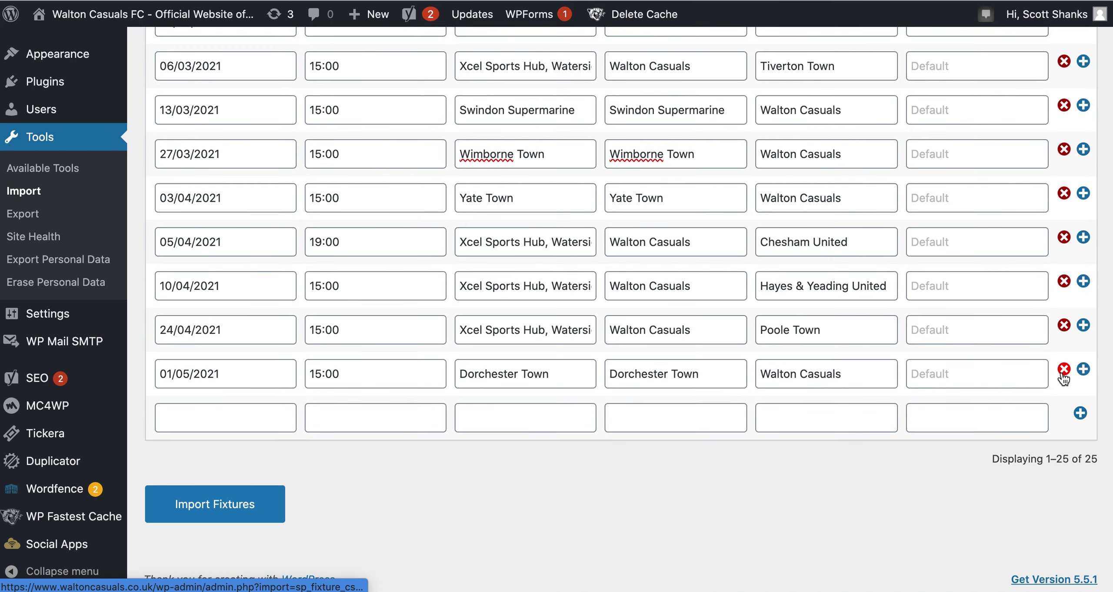
Run the fixture import, adding 24 matches for a total of 197
{"action": "left_click", "coordinate": [191, 505]}
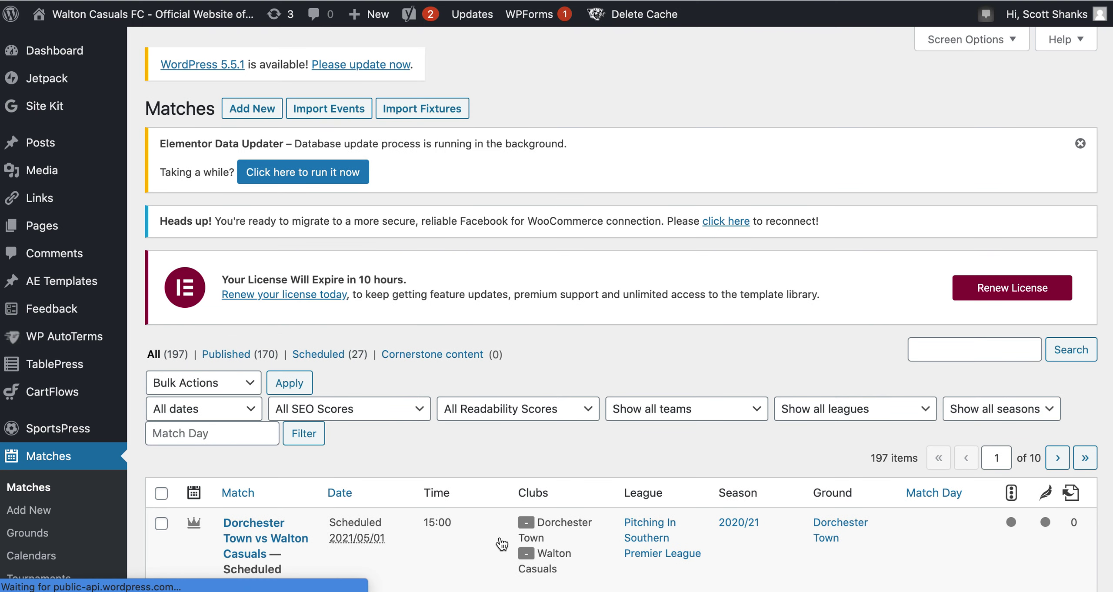
{"action": "scroll", "coordinate": [478, 514], "scroll_direction": "down", "scroll_amount": 5}
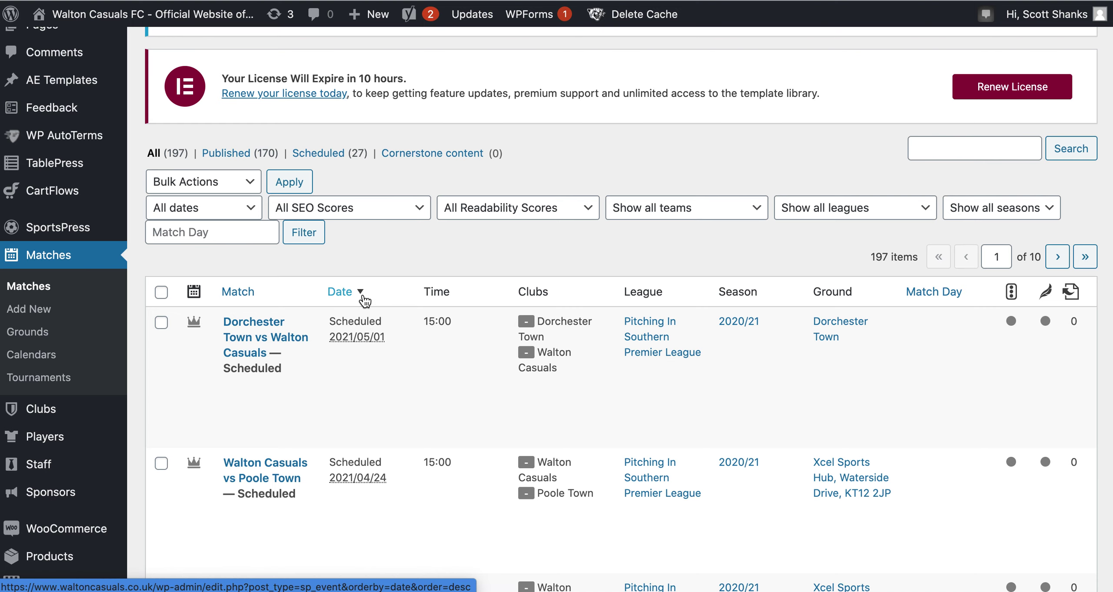
{"action": "scroll", "coordinate": [407, 382], "scroll_direction": "down", "scroll_amount": 10}
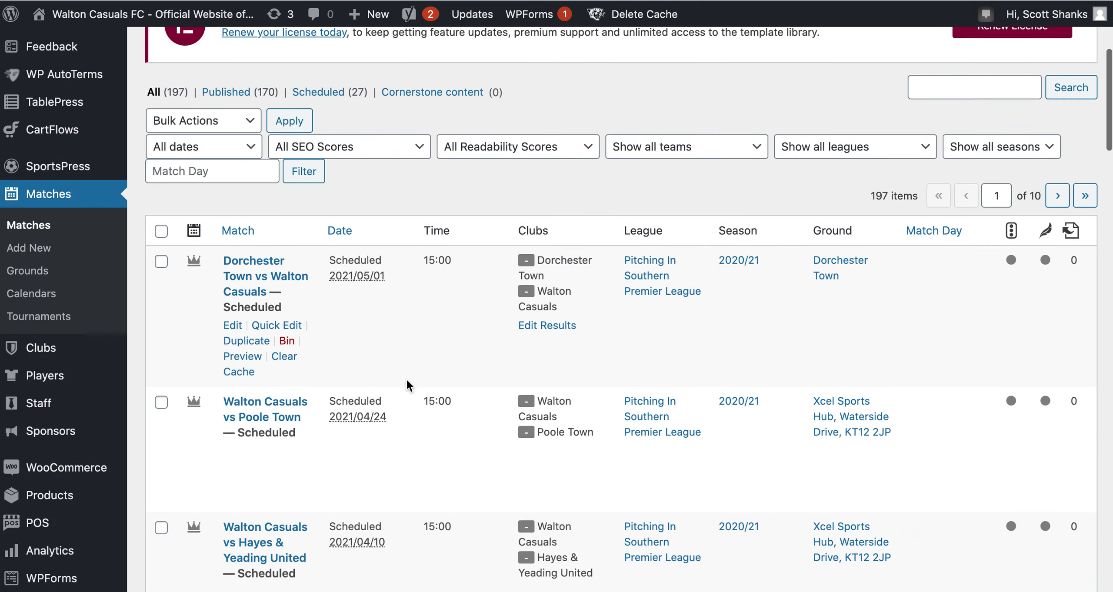
{"action": "scroll", "coordinate": [406, 378], "scroll_direction": "up", "scroll_amount": 8}
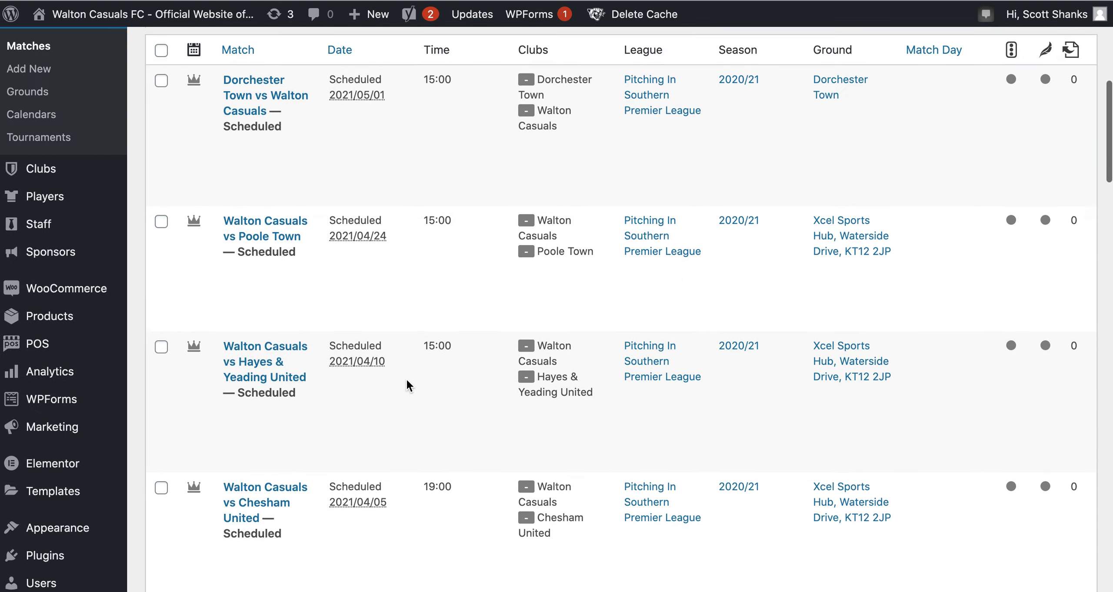
{"action": "scroll", "coordinate": [453, 389], "scroll_direction": "down", "scroll_amount": 20}
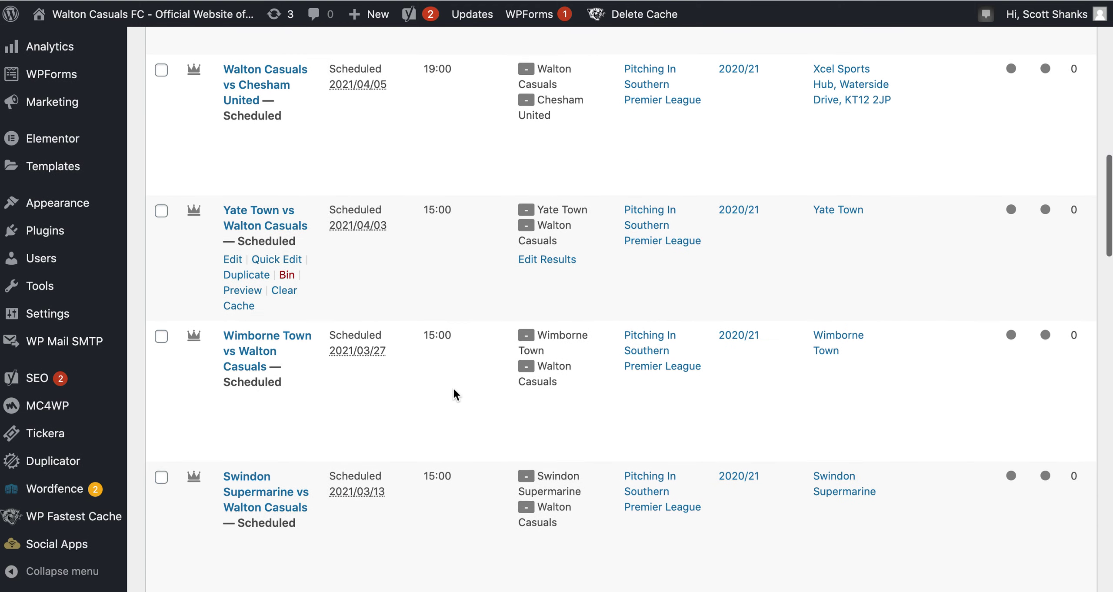
{"action": "scroll", "coordinate": [453, 389], "scroll_direction": "down", "scroll_amount": 17}
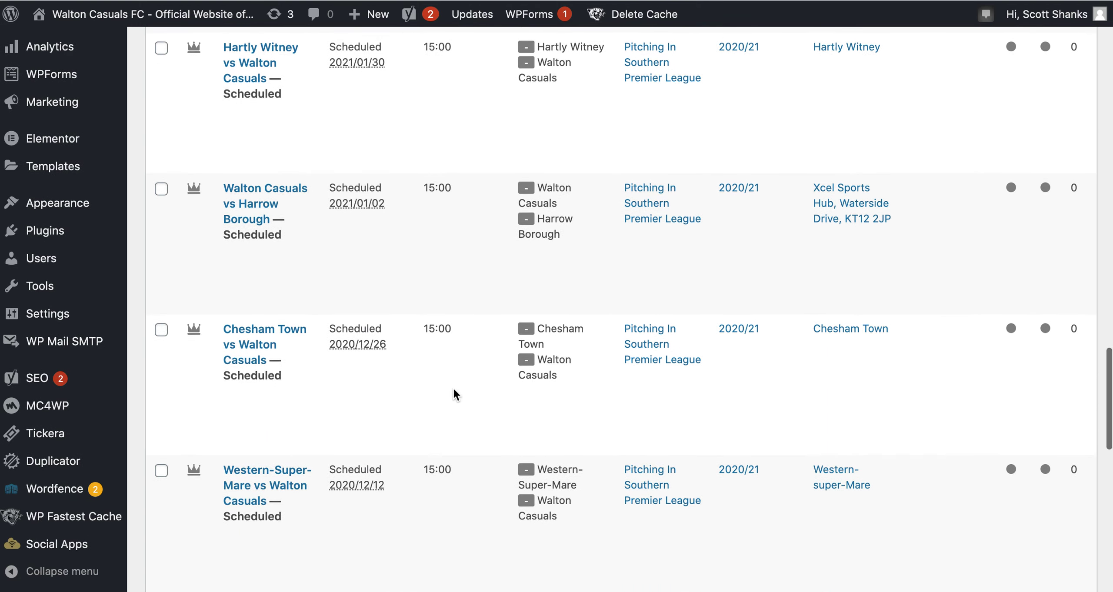
{"action": "scroll", "coordinate": [453, 388], "scroll_direction": "down", "scroll_amount": 10}
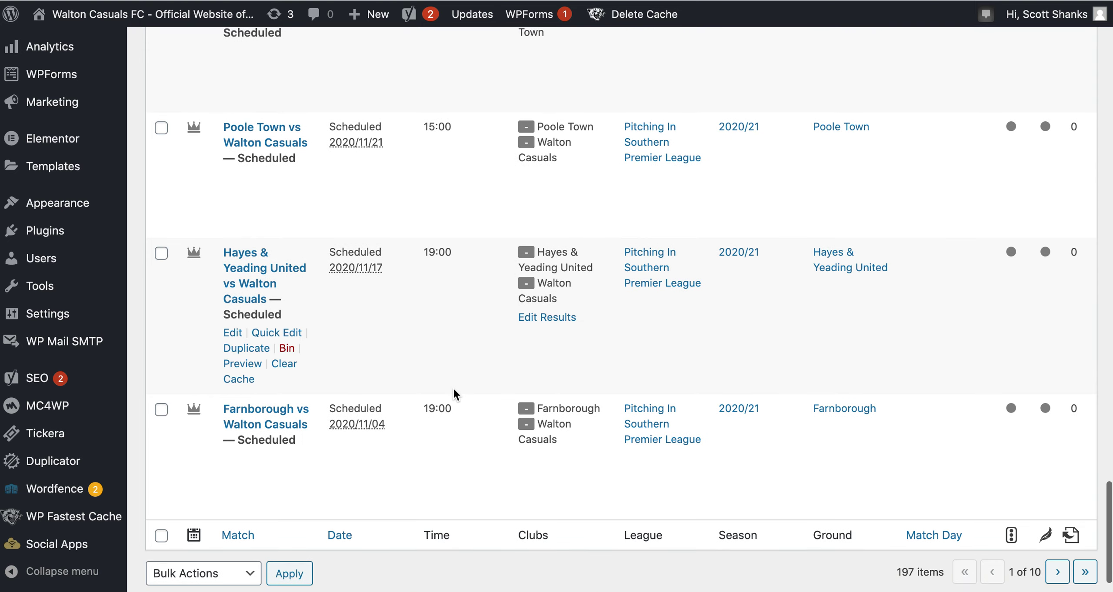
{"action": "scroll", "coordinate": [453, 387], "scroll_direction": "down", "scroll_amount": 3}
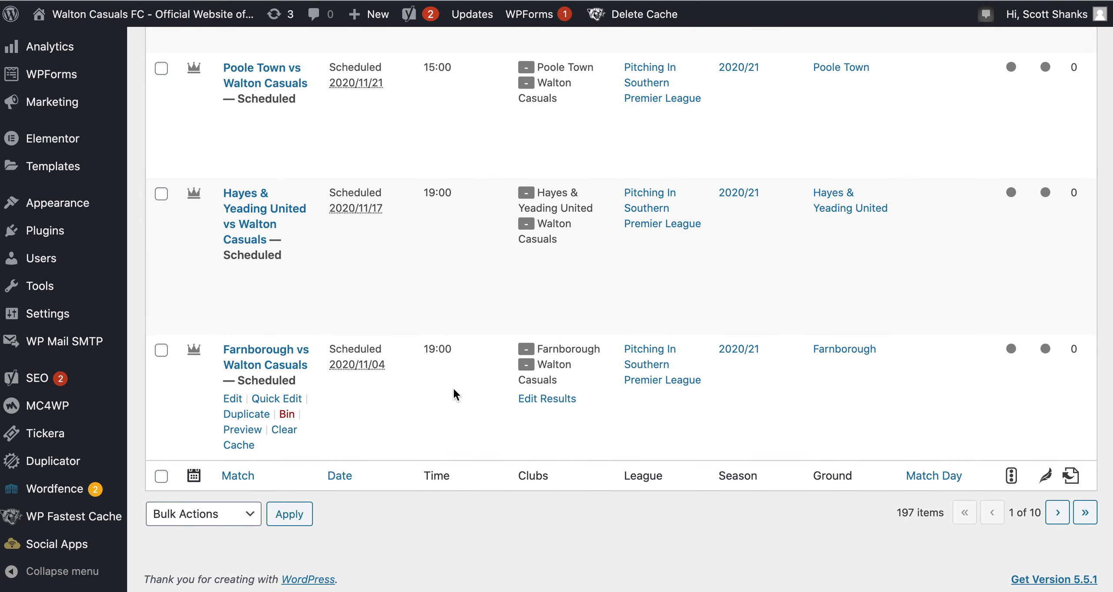